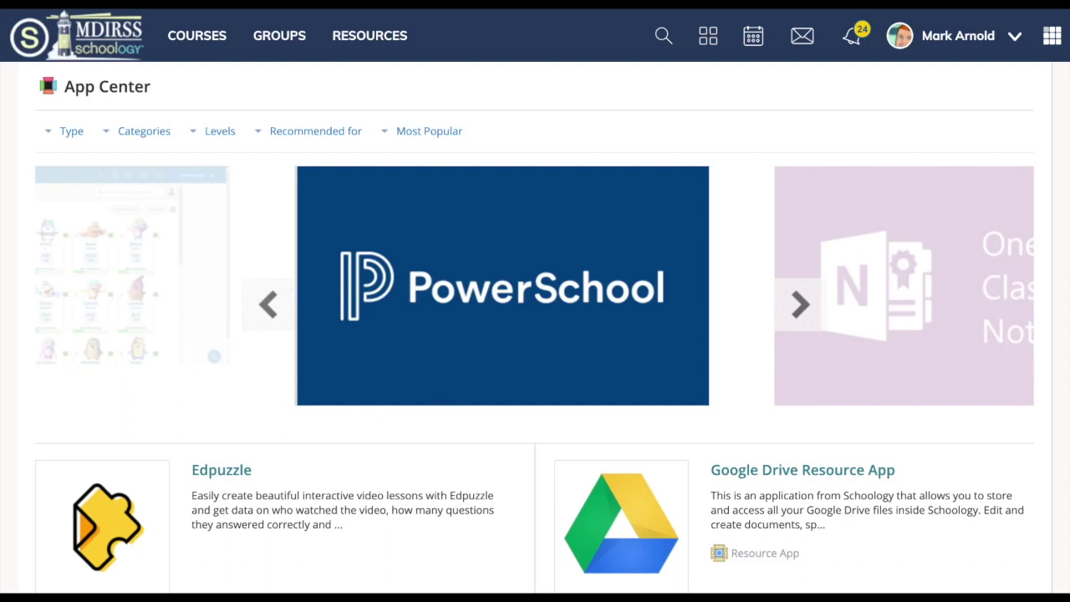
Scroll the App Center down to listings such as Edpuzzle and Google Drive Resource App
scroll(602, 380, down, 5)
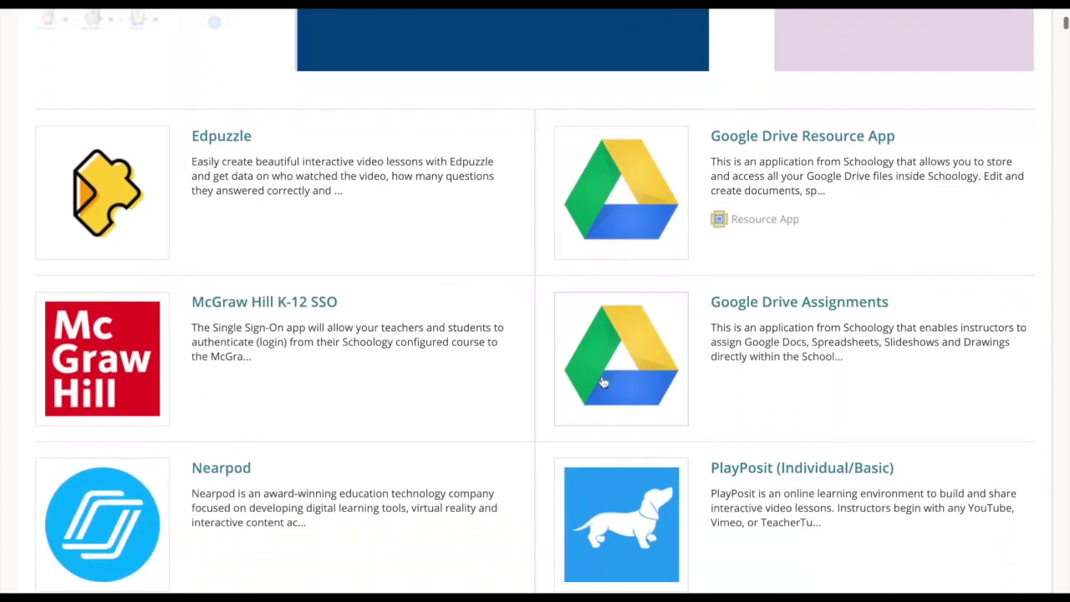
Review the Google Drive Resource App install, including consent and Add to My Resources, then cancel it
scroll(685, 270, up, 1)
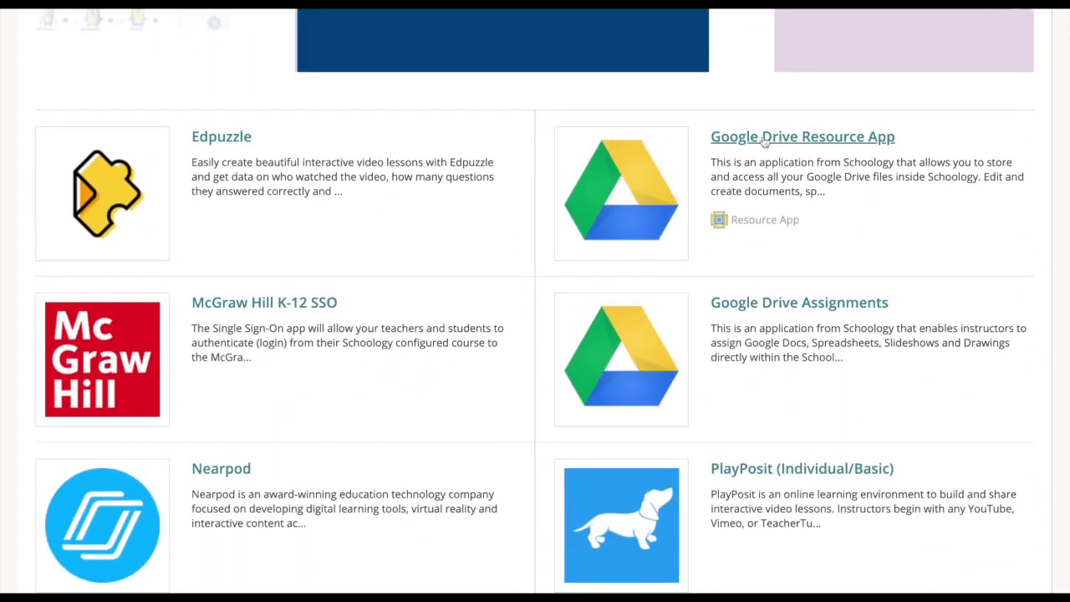
click(803, 136)
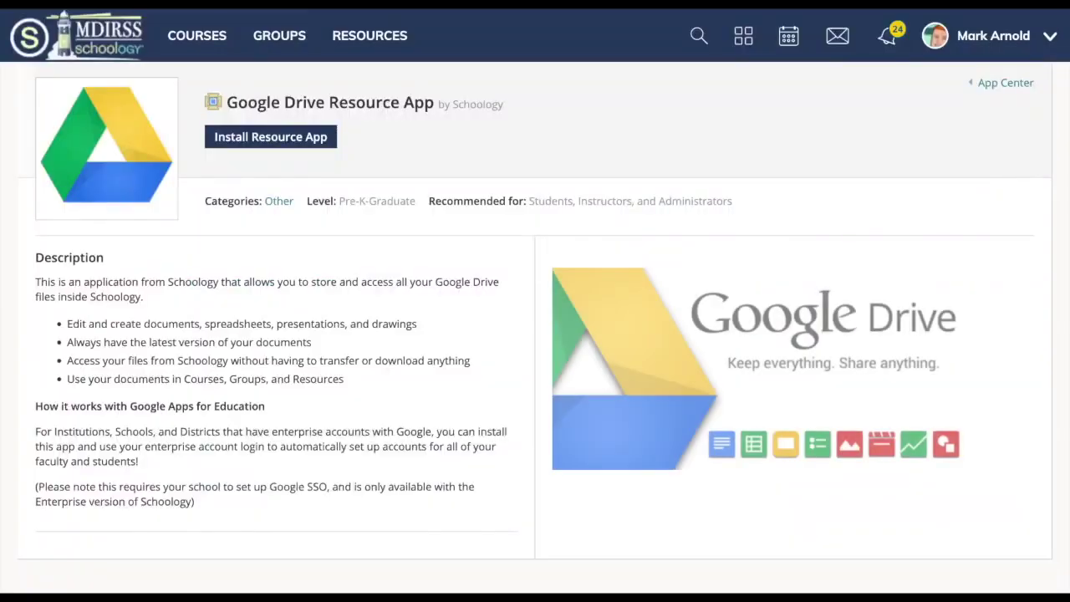
click(276, 139)
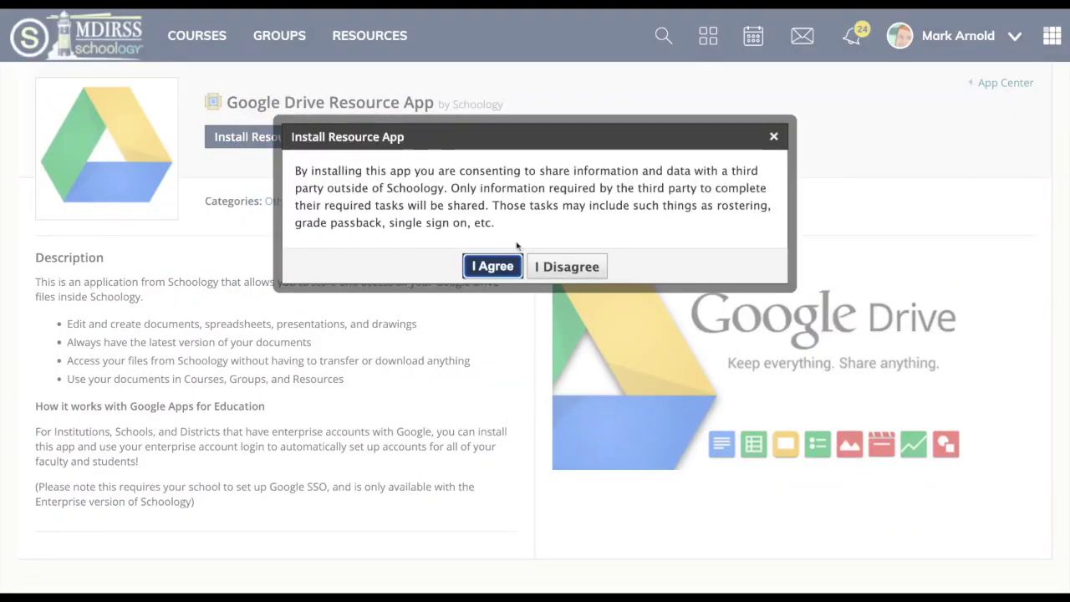
click(492, 267)
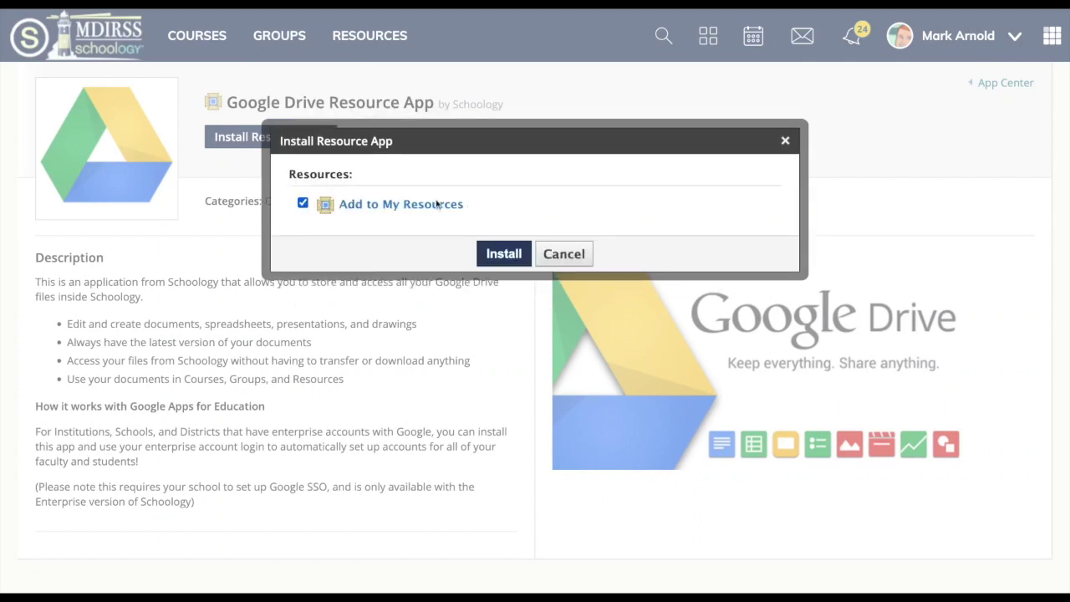
click(304, 205)
click(303, 205)
click(564, 255)
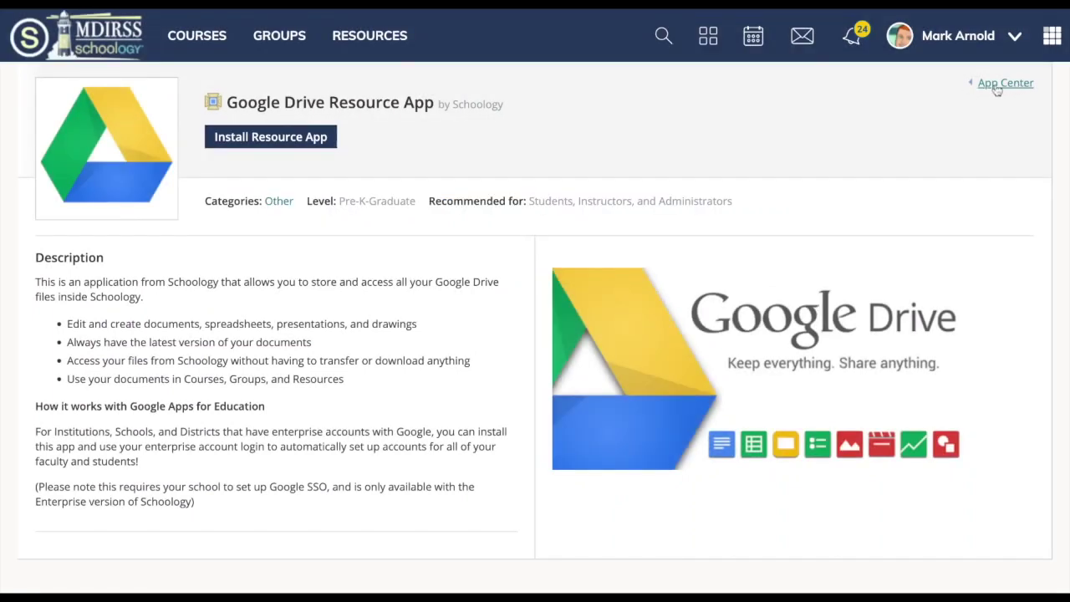
click(1002, 86)
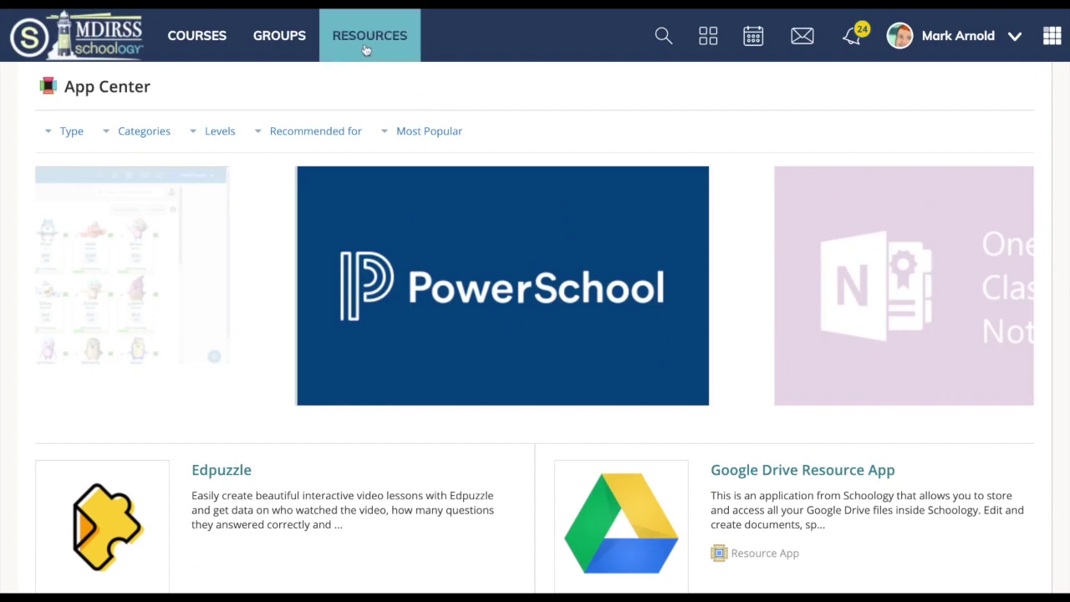
Show Google Drive files like MDI High School, Field Trip and Testing123 under Resources > Apps
click(365, 50)
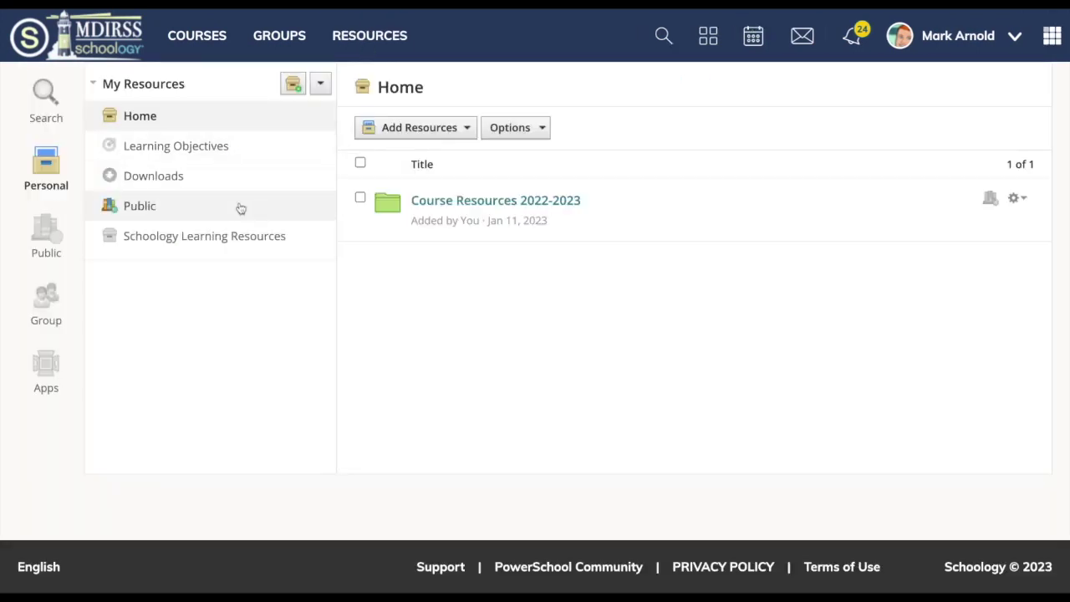
click(51, 375)
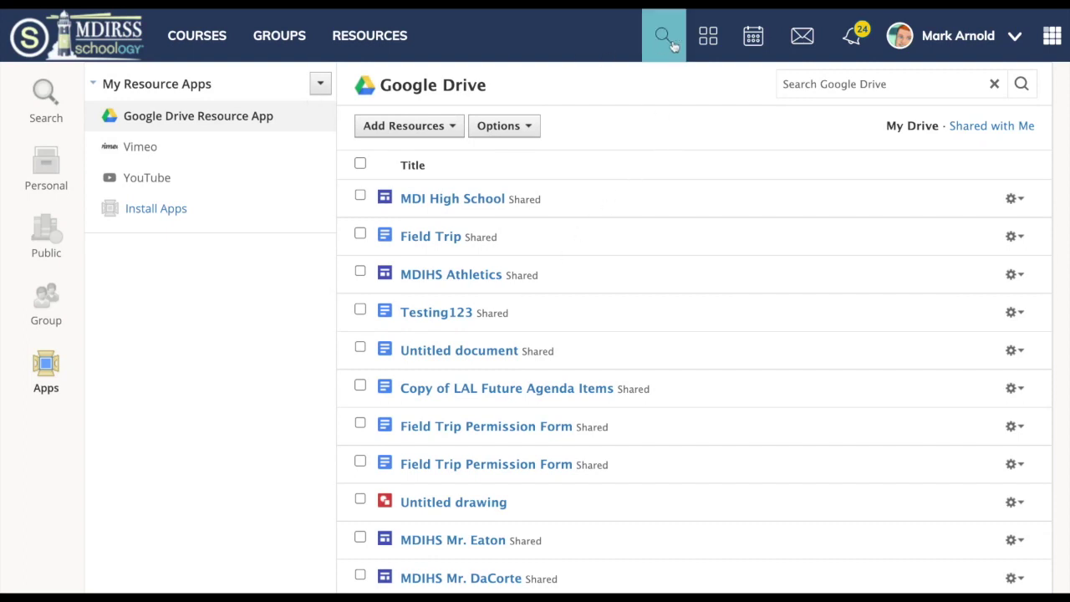
Return to the App Center from the apps grid and open the Google Drive Assignments details
click(709, 43)
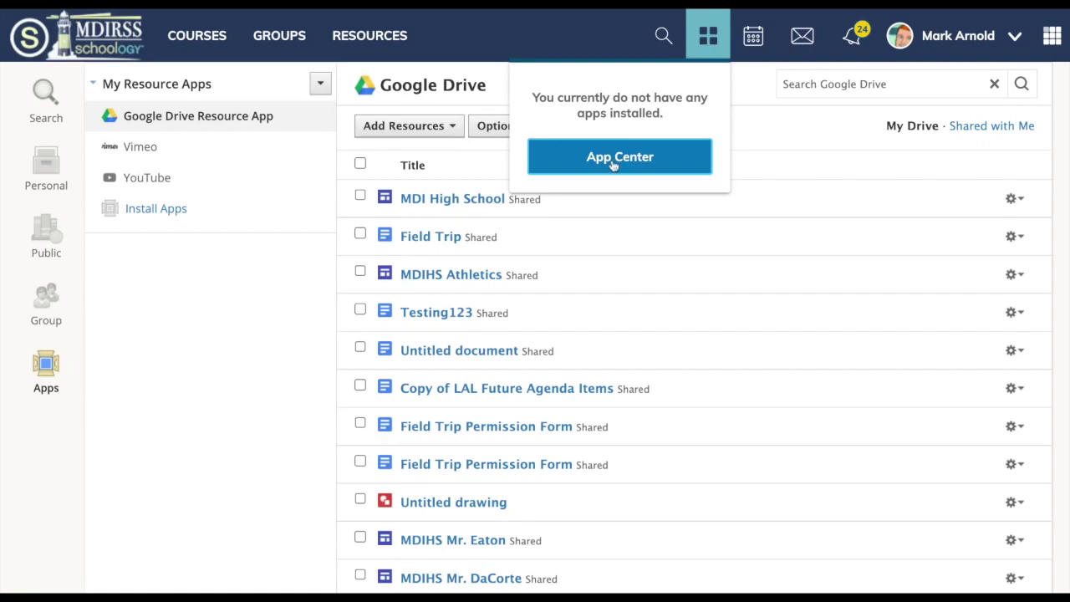
click(619, 157)
scroll(554, 342, down, 3)
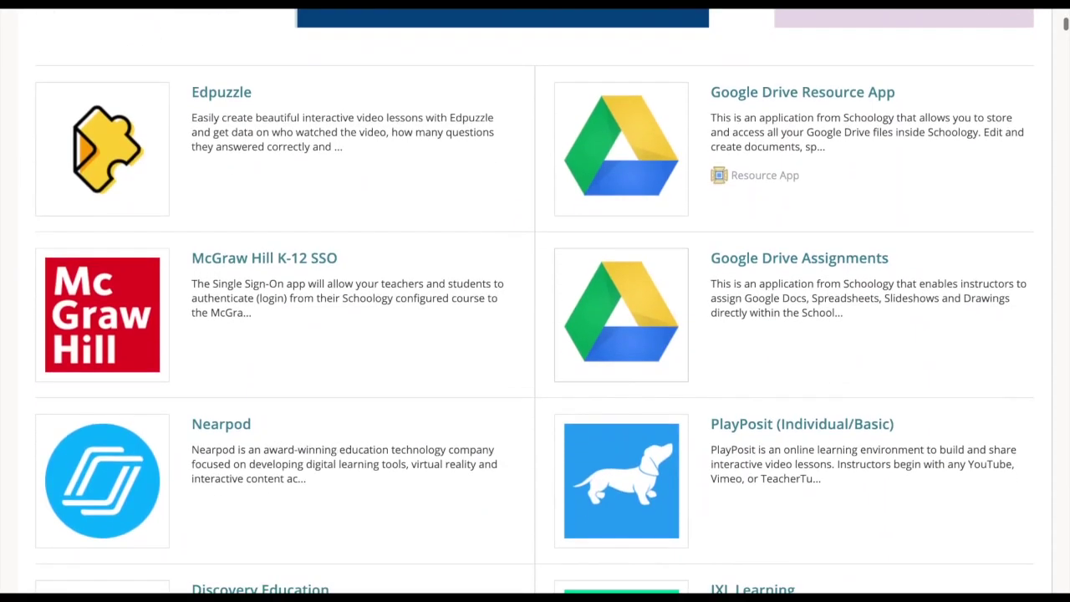
click(763, 248)
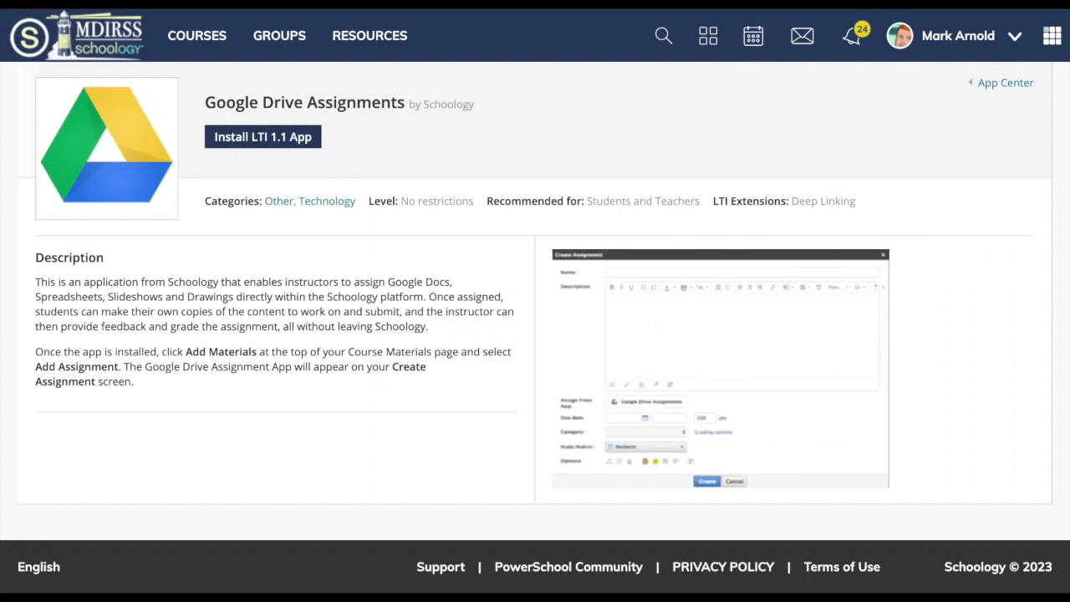
Begin the Google Drive Assignments LTI 1.1 install, accepting data sharing and the Deep Linking extension
click(256, 142)
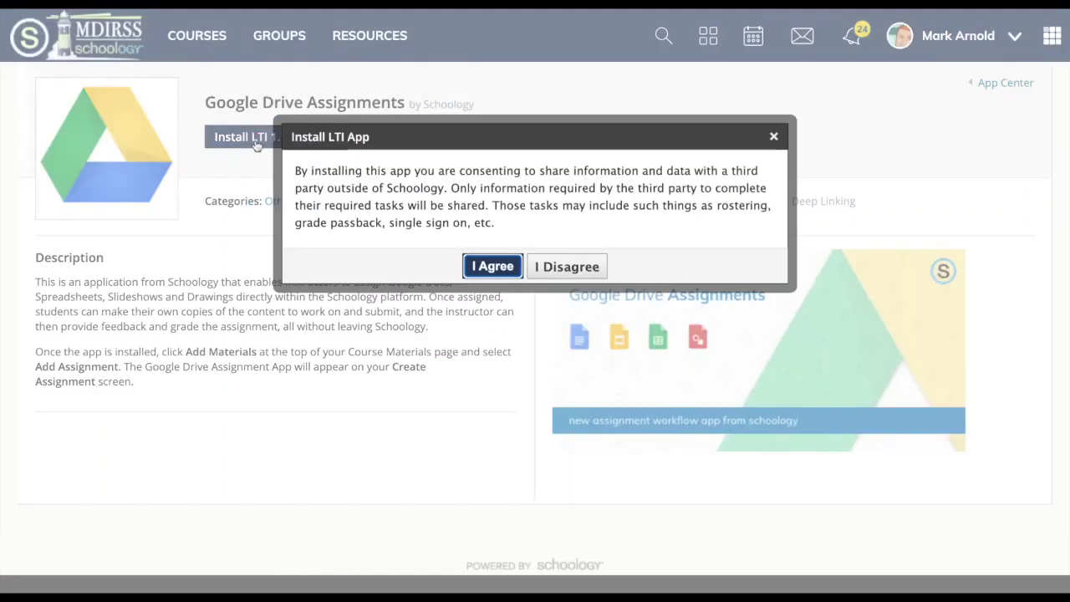
click(478, 269)
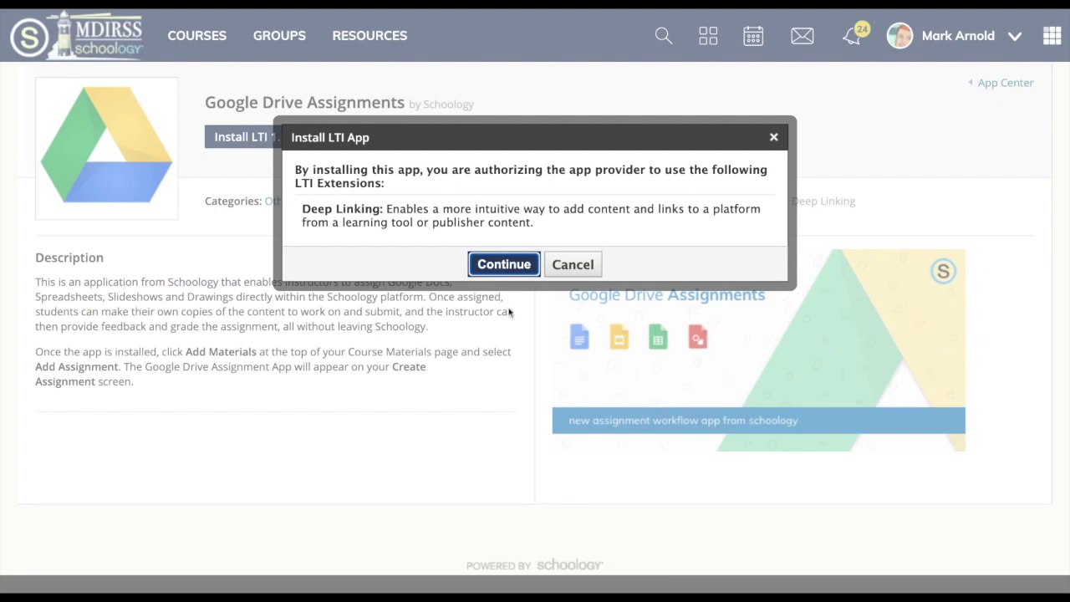
click(504, 265)
Install it to both Demo Course sections, leaving Sample Fake Course unchecked
scroll(351, 284, down, 2)
scroll(351, 284, down, 6)
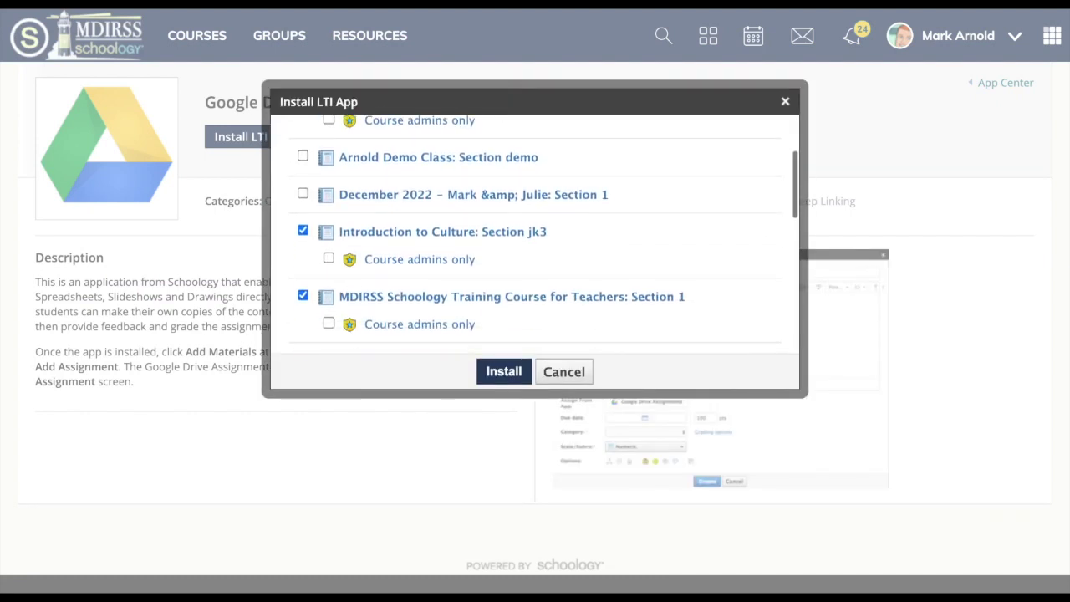
scroll(352, 284, up, 3)
scroll(535, 234, up, 1)
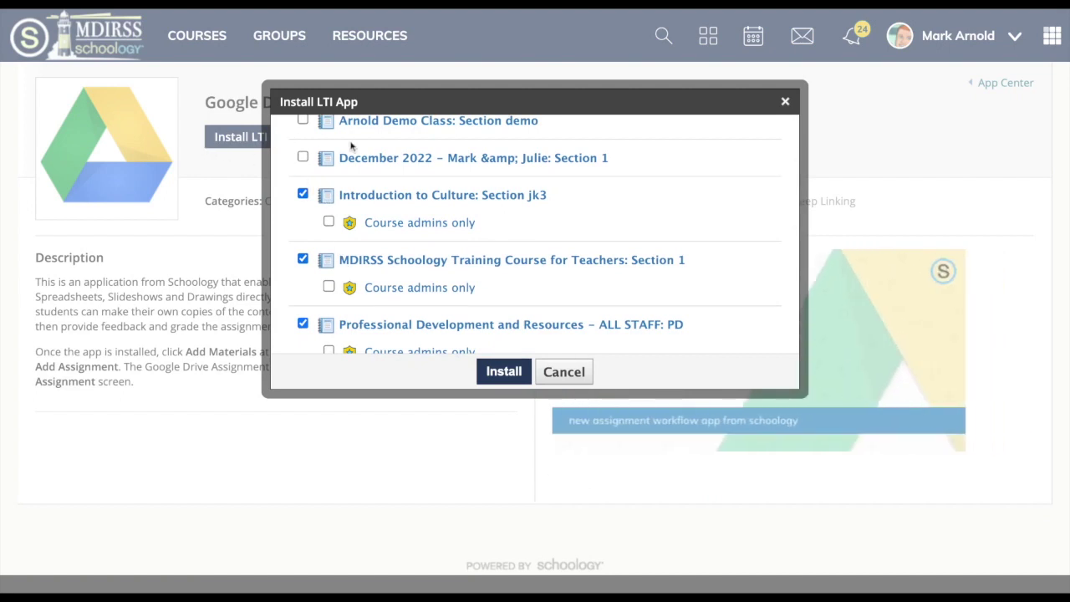
scroll(305, 261, up, 2)
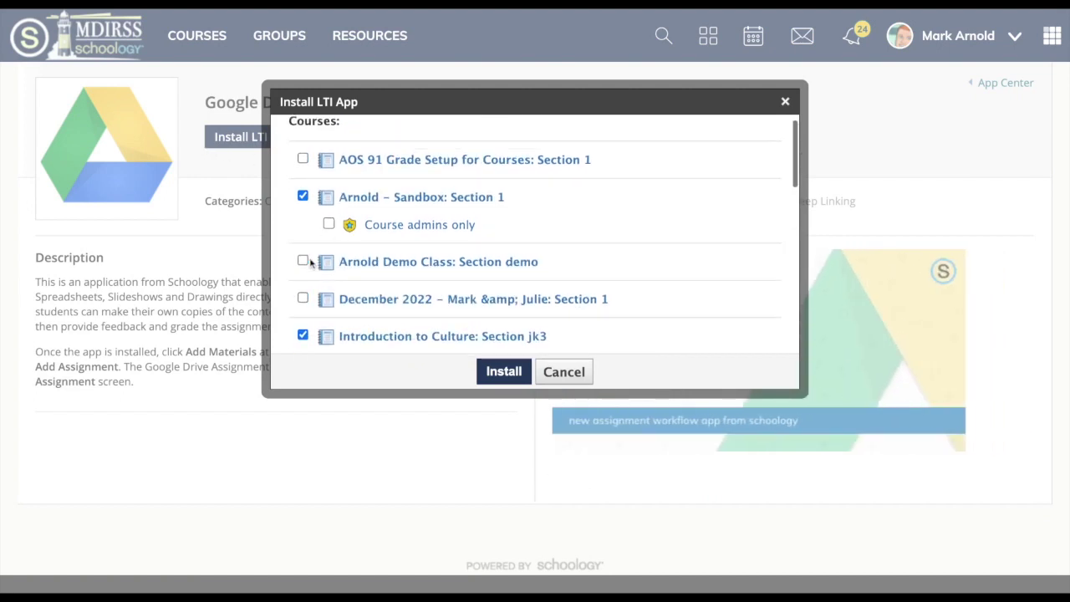
scroll(305, 261, down, 8)
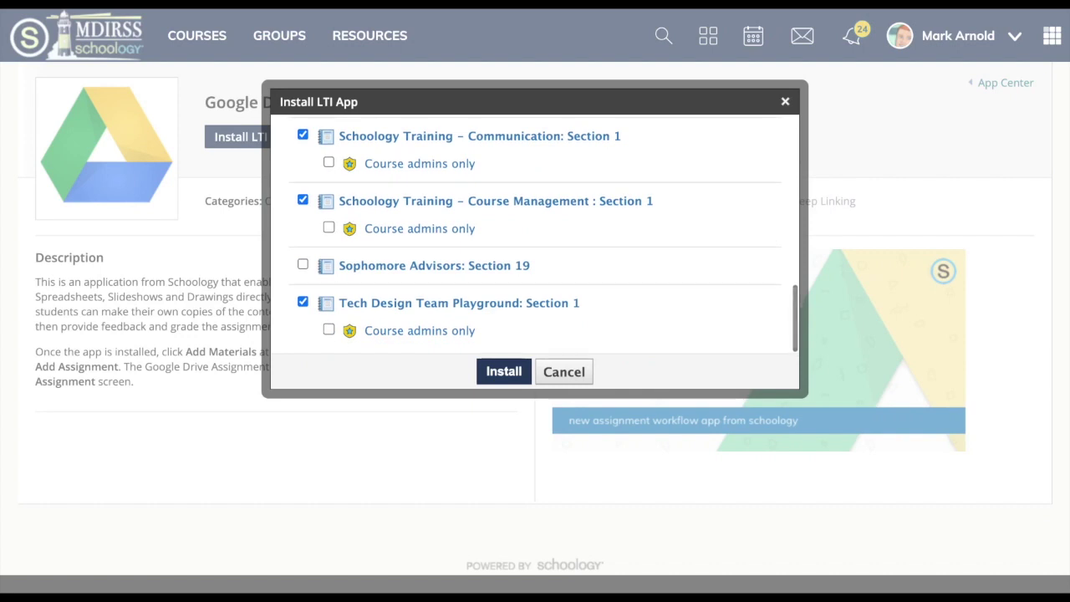
scroll(502, 318, up, 3)
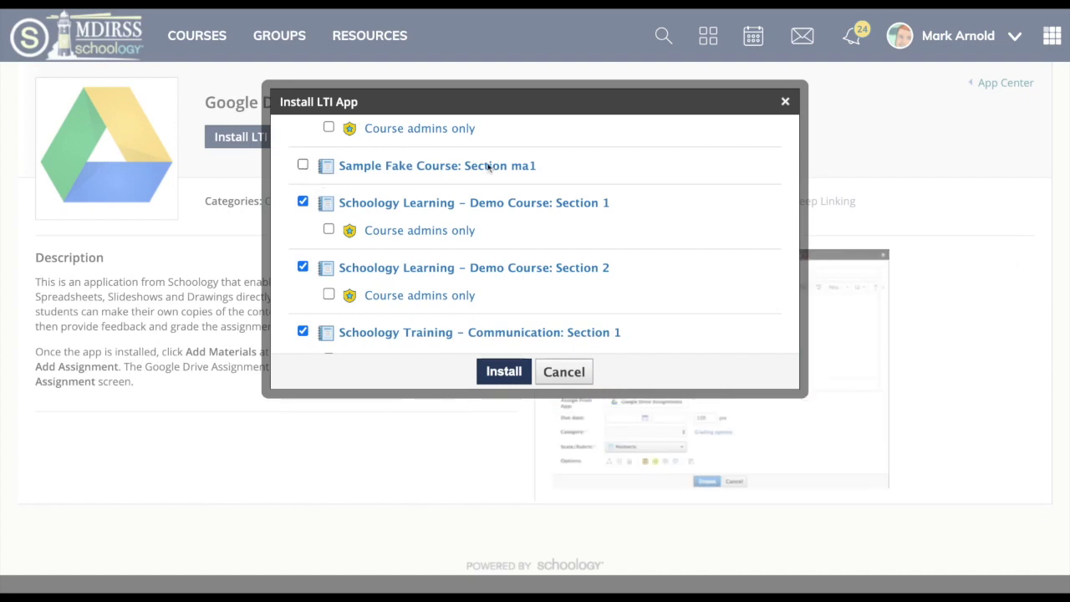
click(302, 166)
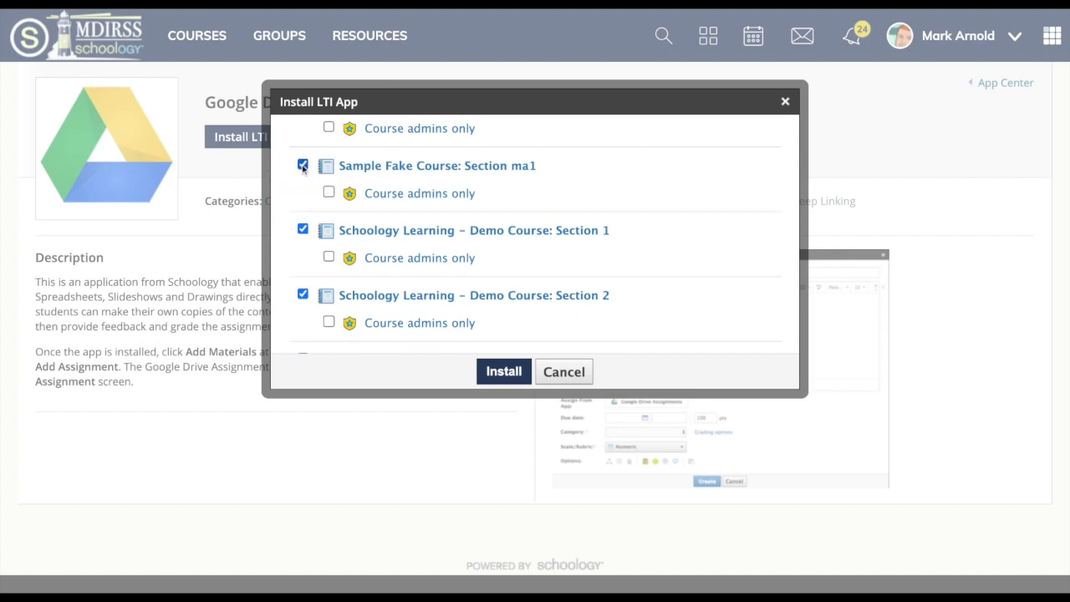
click(303, 166)
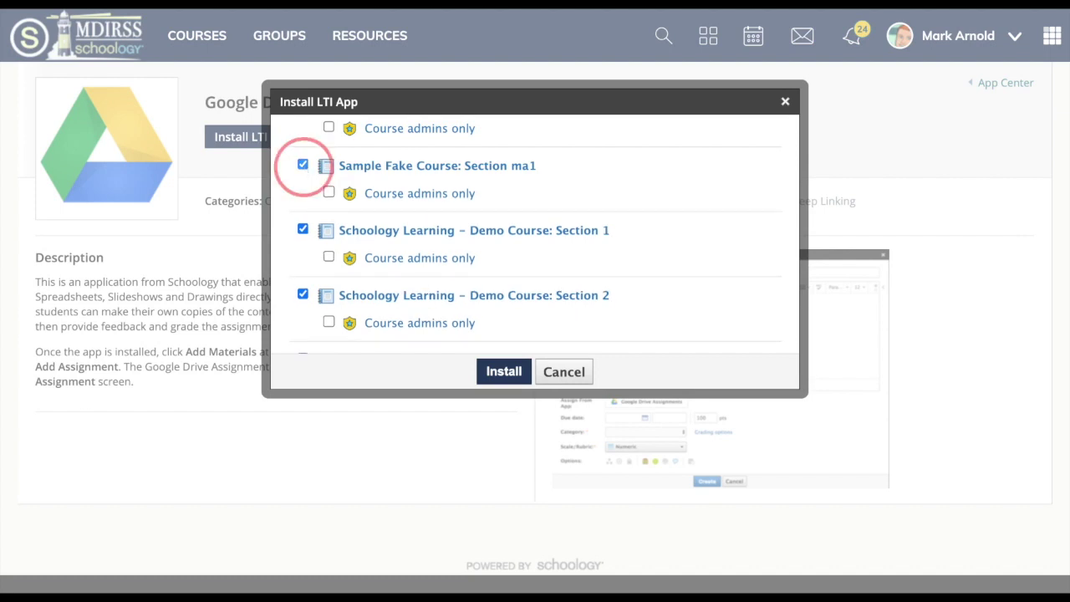
click(503, 372)
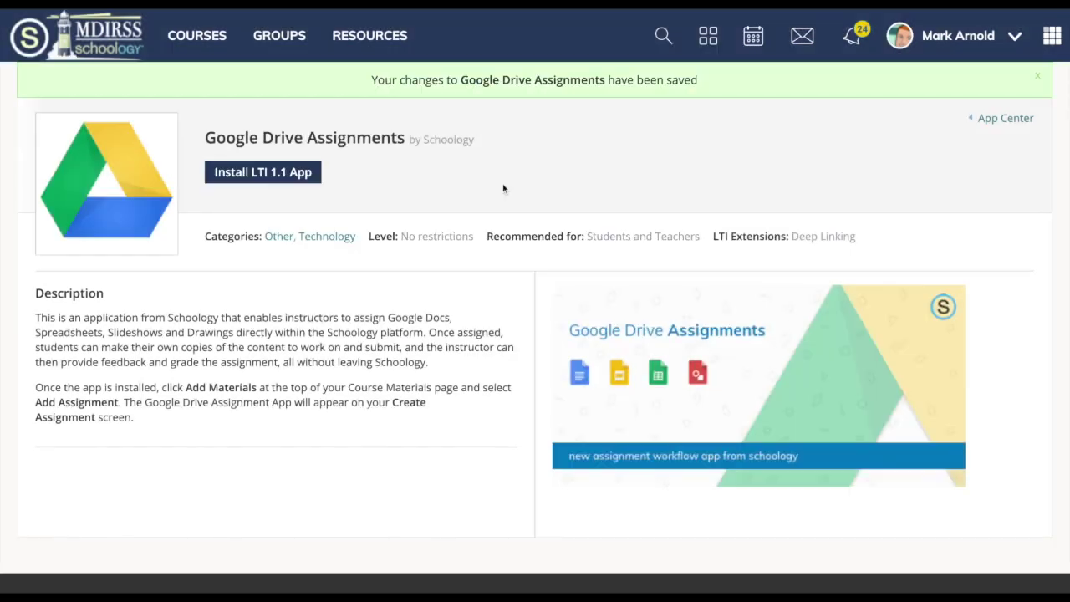
In Schoology Learning - Demo Course Materials, start a new assignment via Add Materials > Add Assignment
click(193, 40)
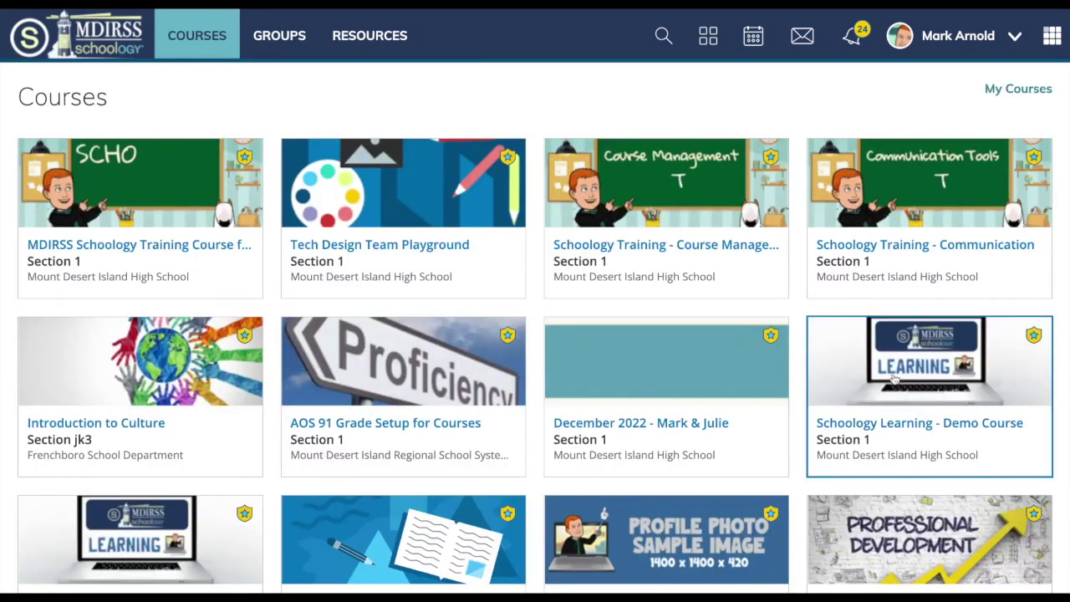
click(916, 382)
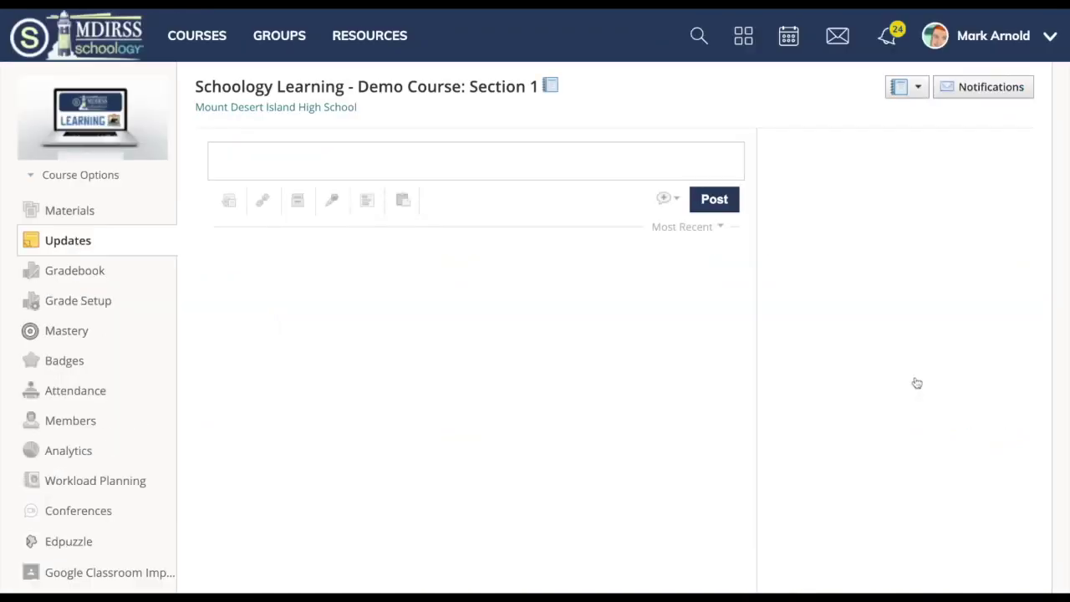
click(70, 213)
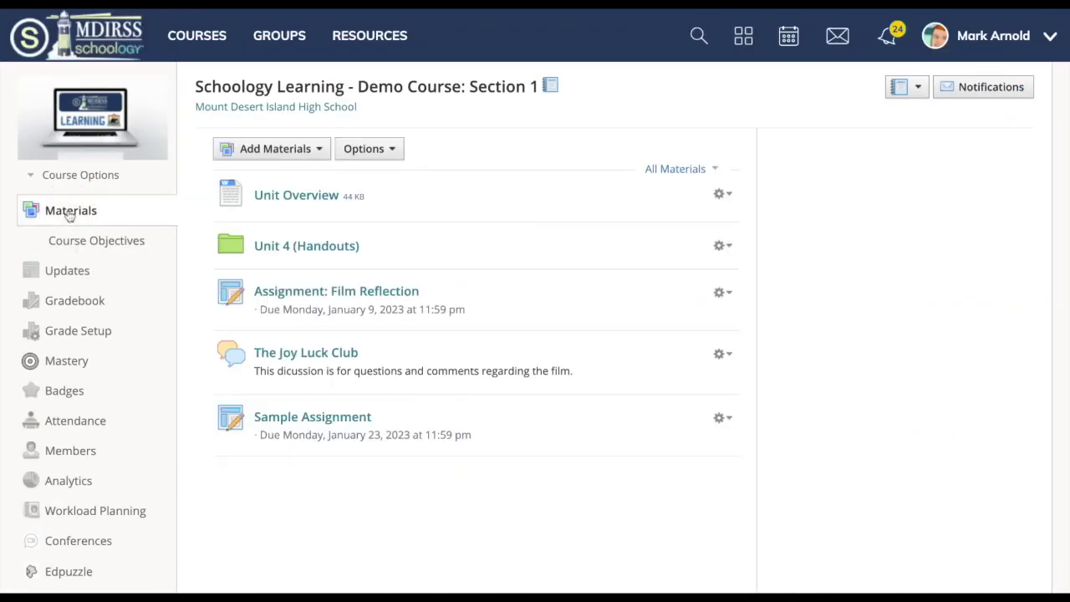
click(288, 152)
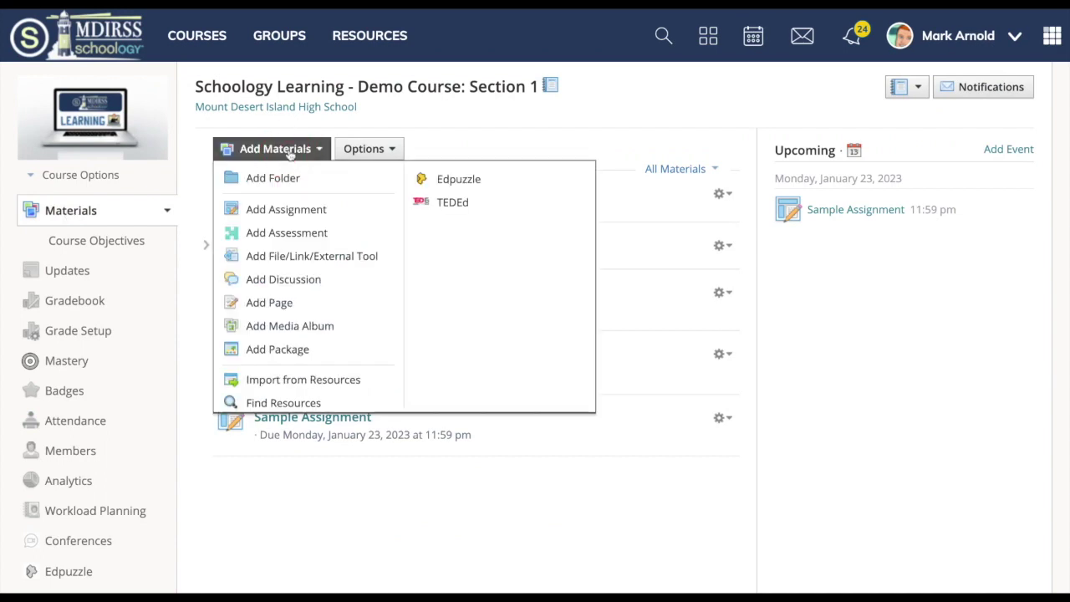
click(281, 210)
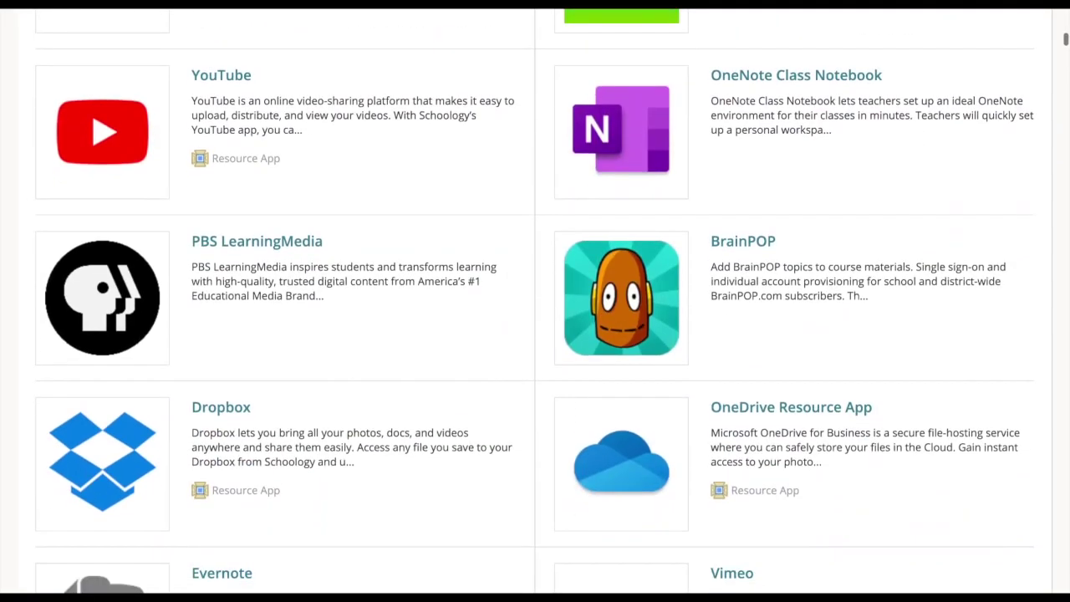
Scroll the App Center to Conferences and open its details page
scroll(535, 301, down, 10)
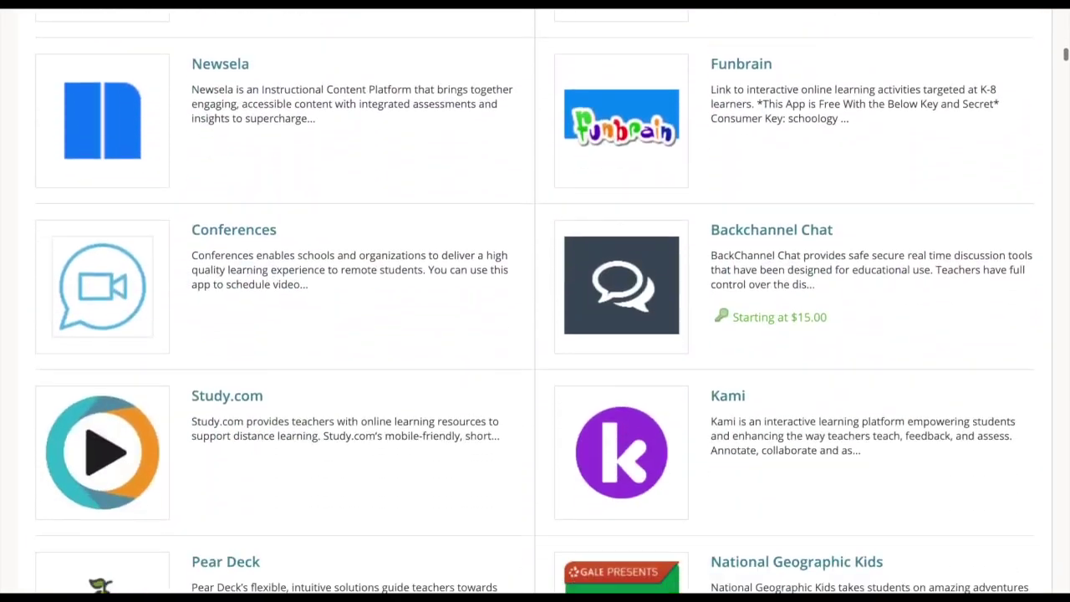
scroll(535, 301, down, 1)
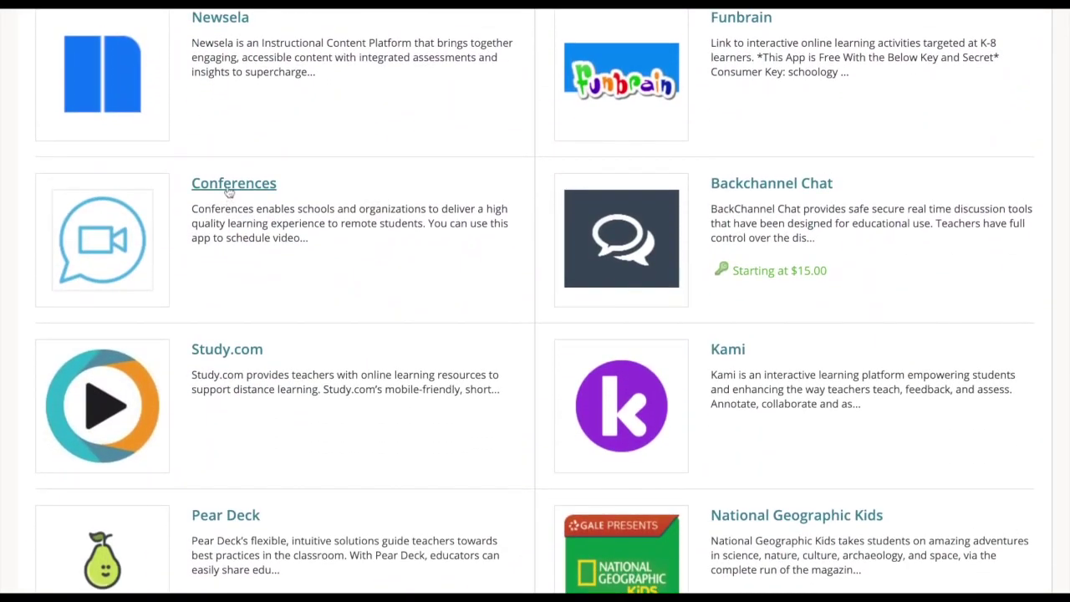
click(229, 185)
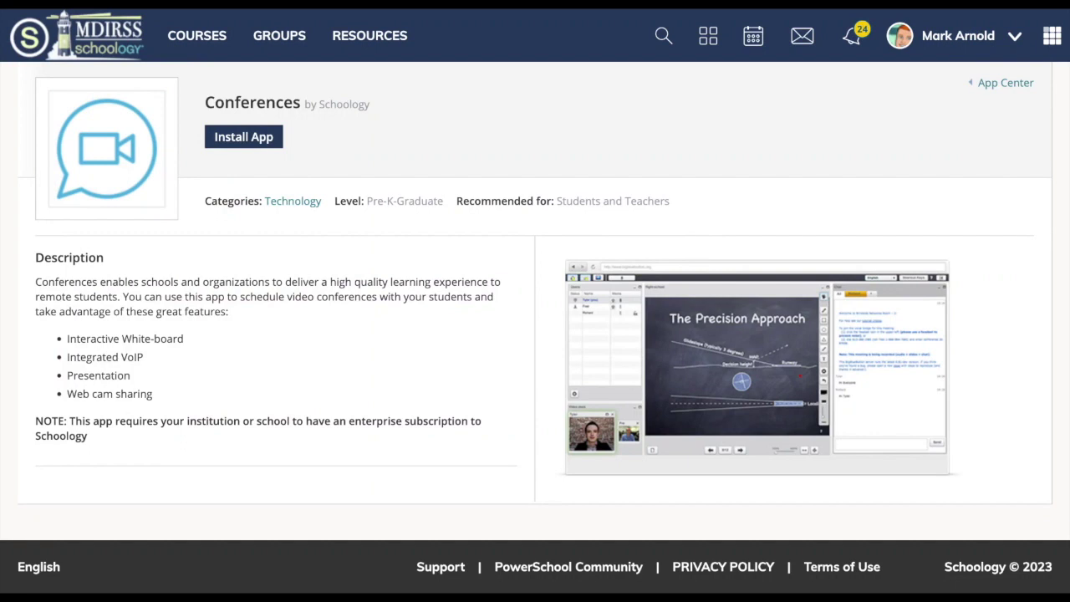
Agree to the terms and install Conferences with Demo Course: Section 2 checked
click(245, 140)
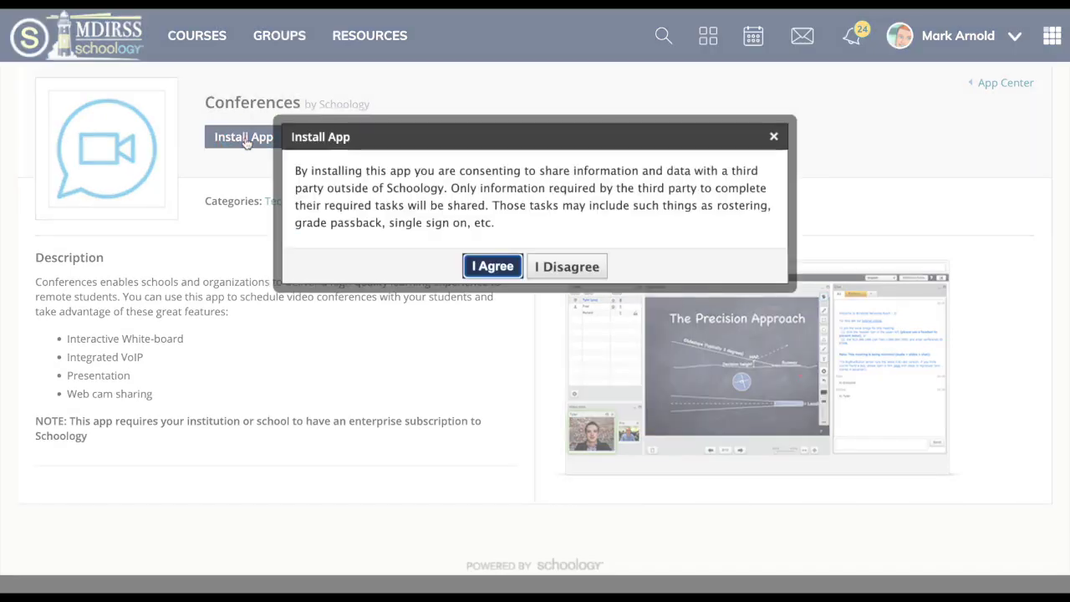
click(485, 266)
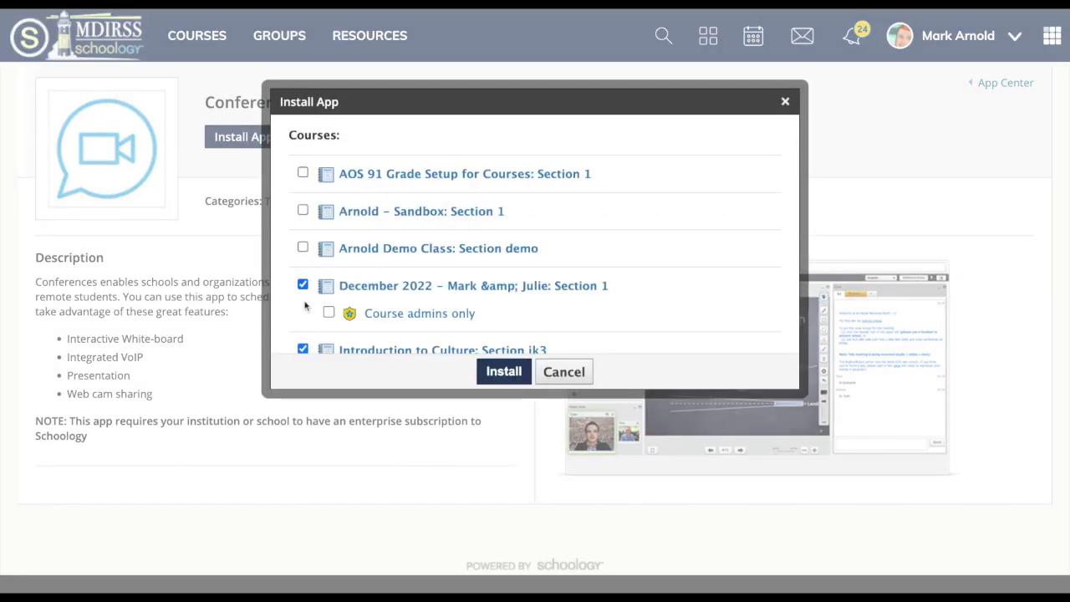
scroll(305, 306, down, 1)
scroll(305, 306, down, 5)
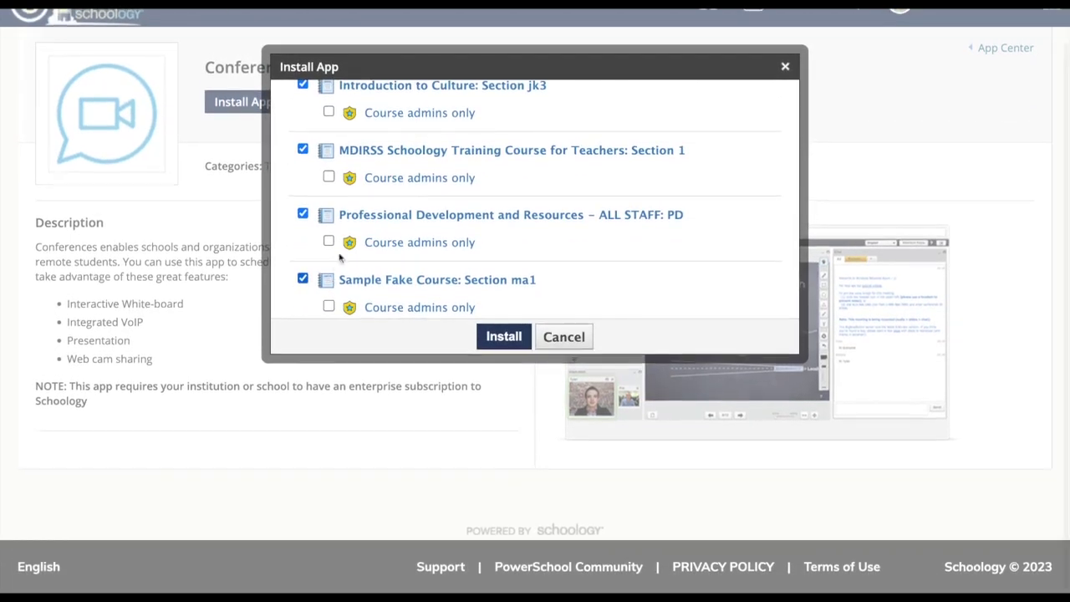
scroll(350, 212, up, 1)
scroll(349, 213, up, 5)
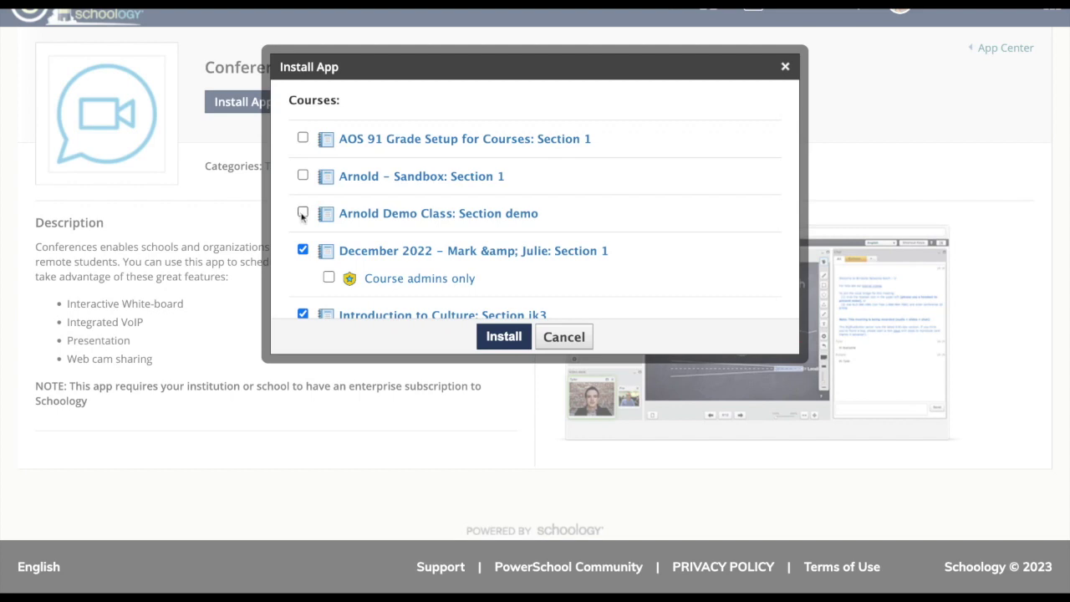
scroll(309, 238, down, 3)
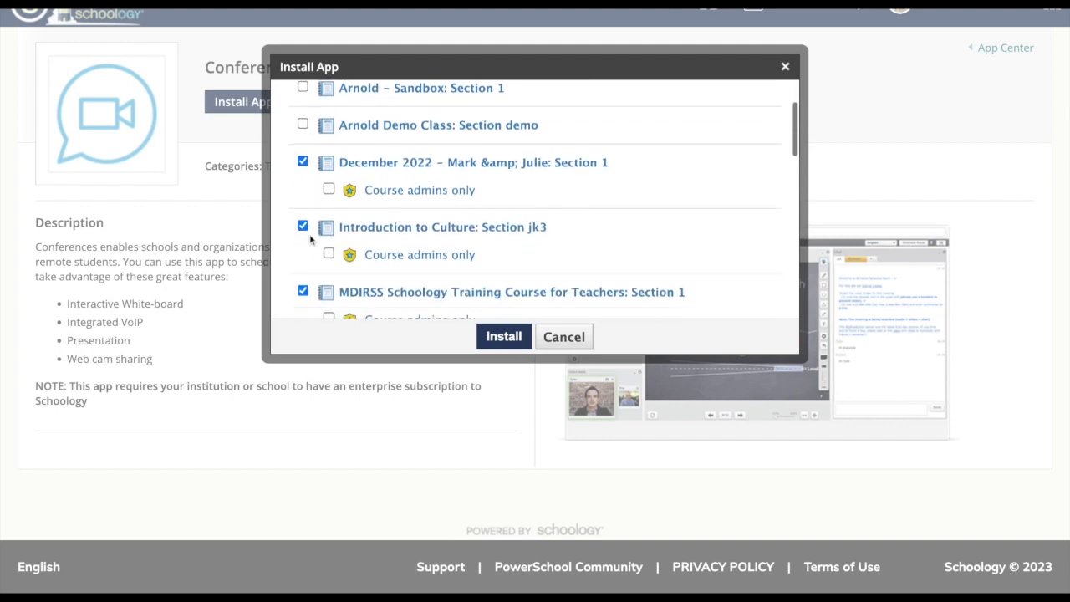
scroll(418, 242, down, 2)
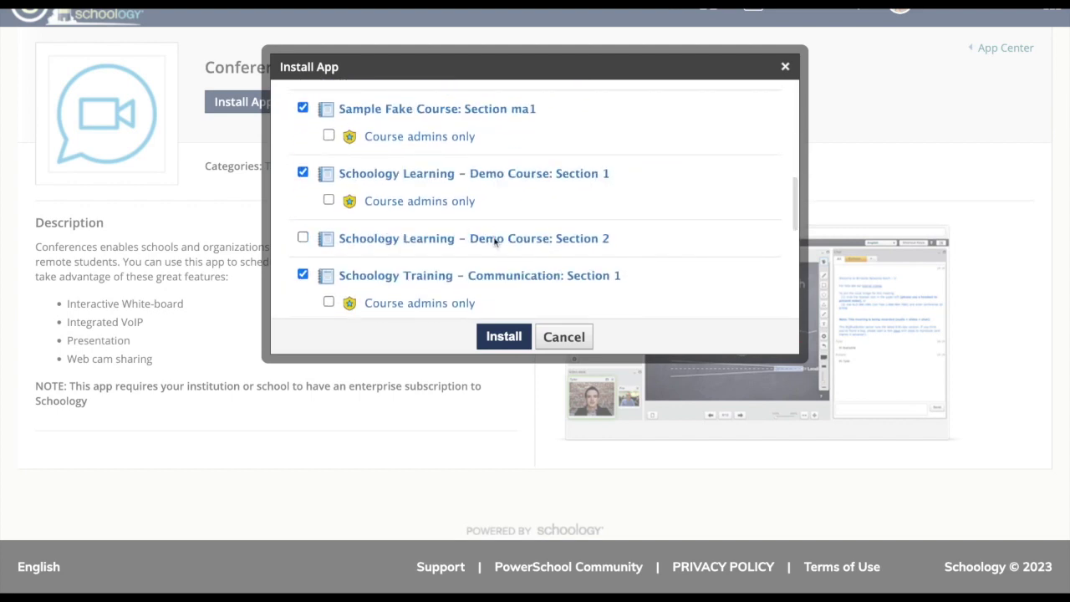
click(302, 238)
click(506, 371)
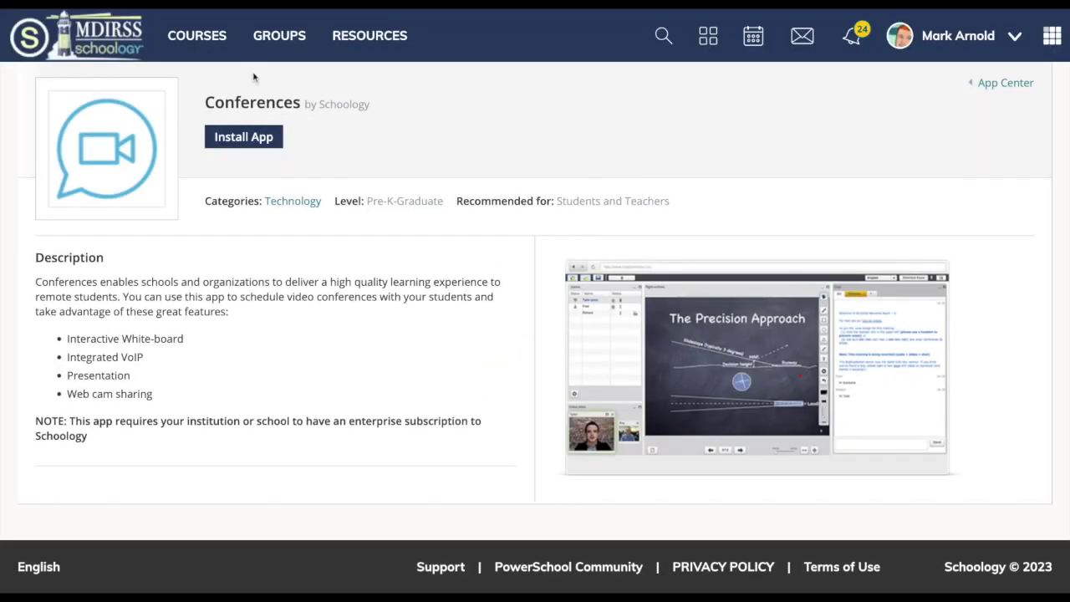
Open the empty Conferences page of Schoology Learning - Demo Course: Section 2
click(199, 50)
scroll(208, 363, down, 1)
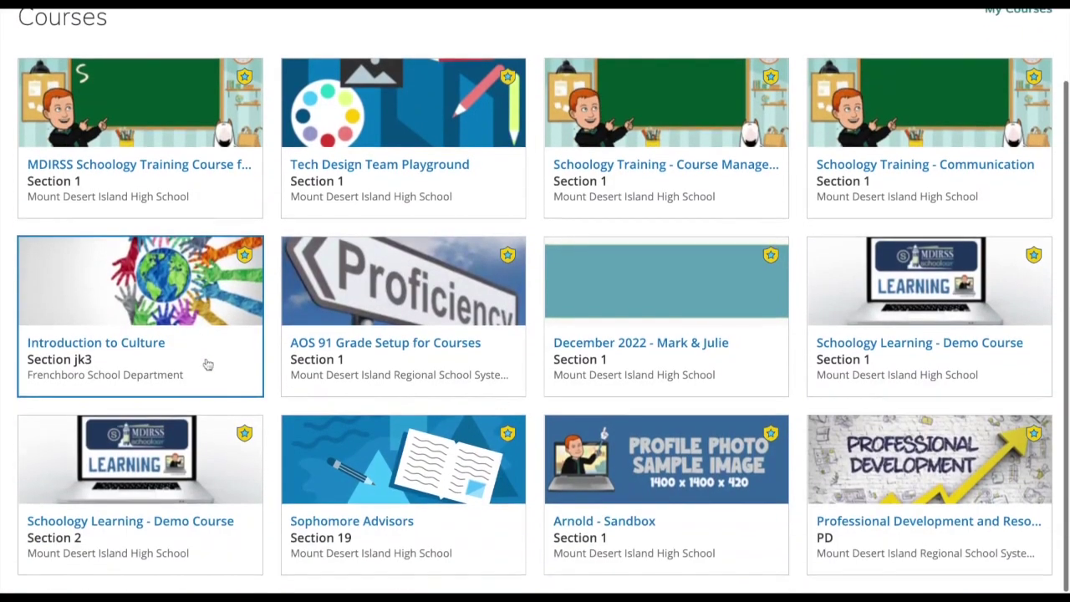
click(163, 477)
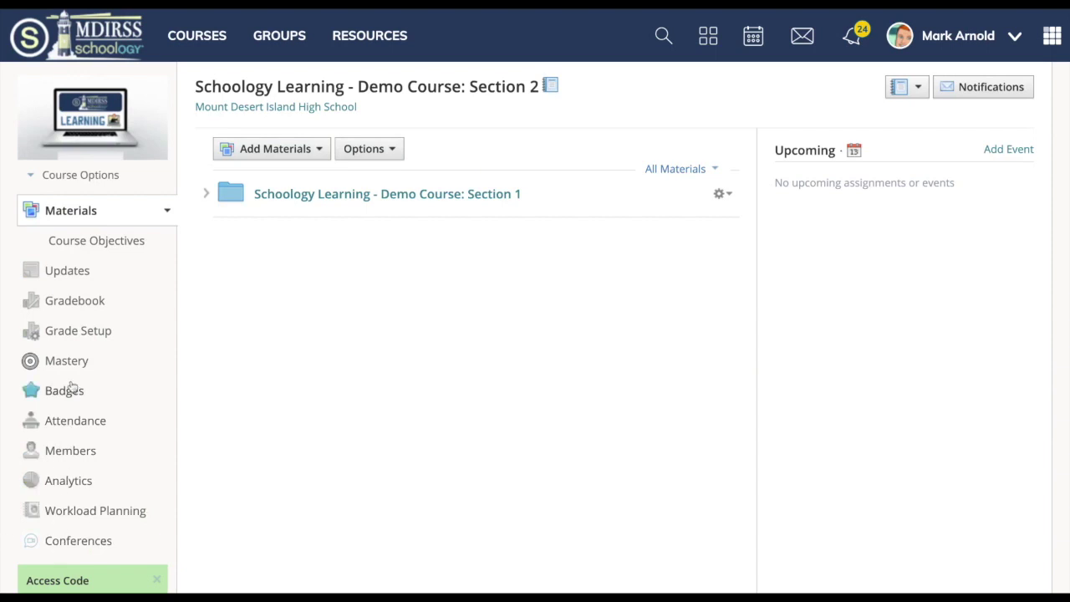
click(79, 542)
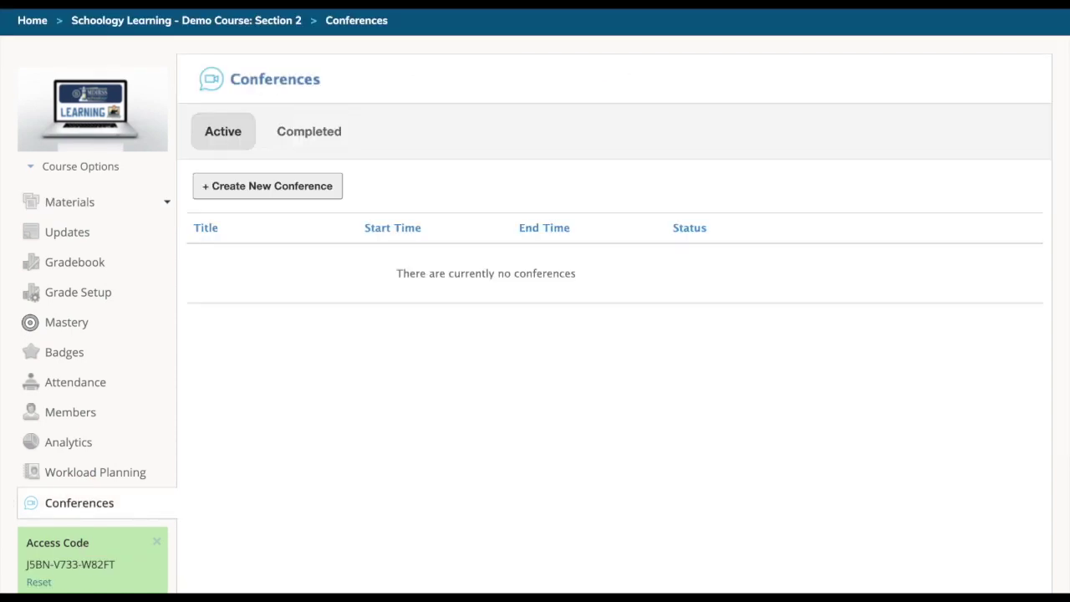
mouse_move(57, 543)
Reopen the App Center and browse apps like Dropbox, OneDrive Resource App, Evernote and Newsela
scroll(223, 69, up, 2)
click(705, 36)
click(618, 158)
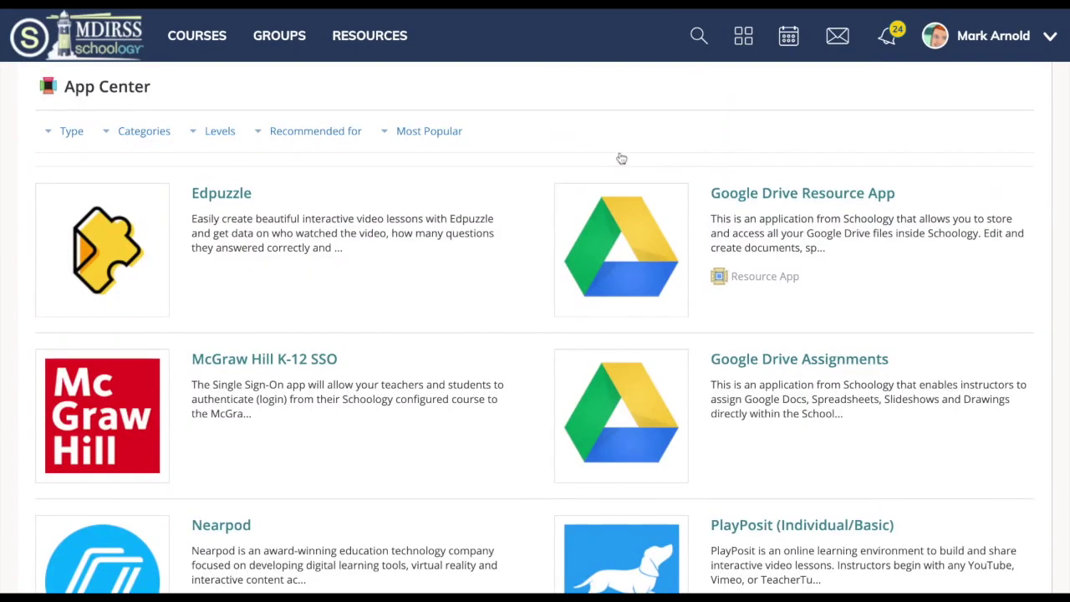
scroll(552, 507, down, 10)
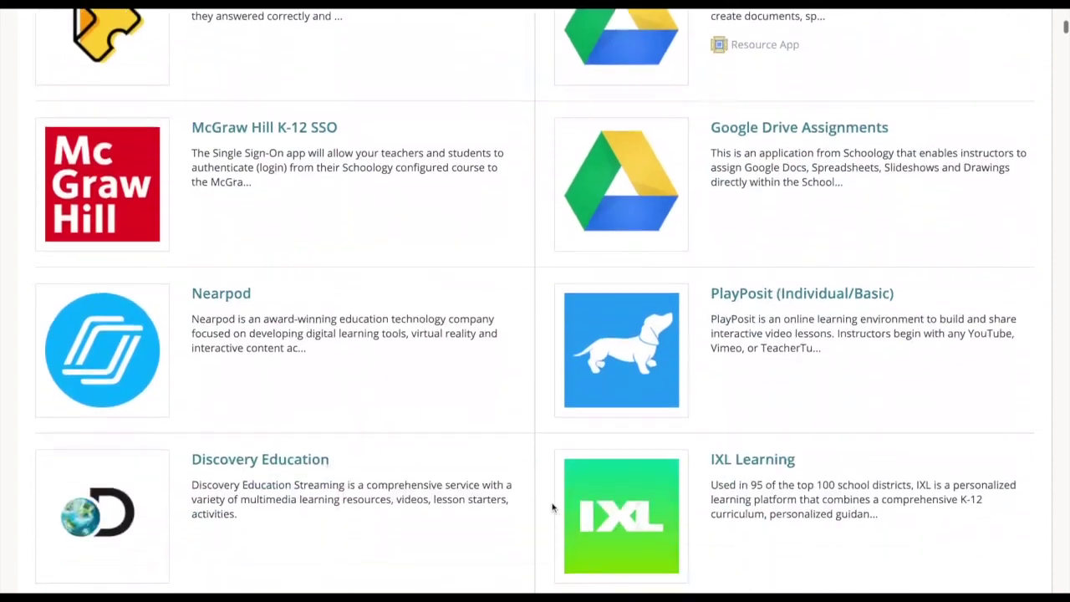
scroll(552, 507, down, 4)
scroll(552, 506, up, 1)
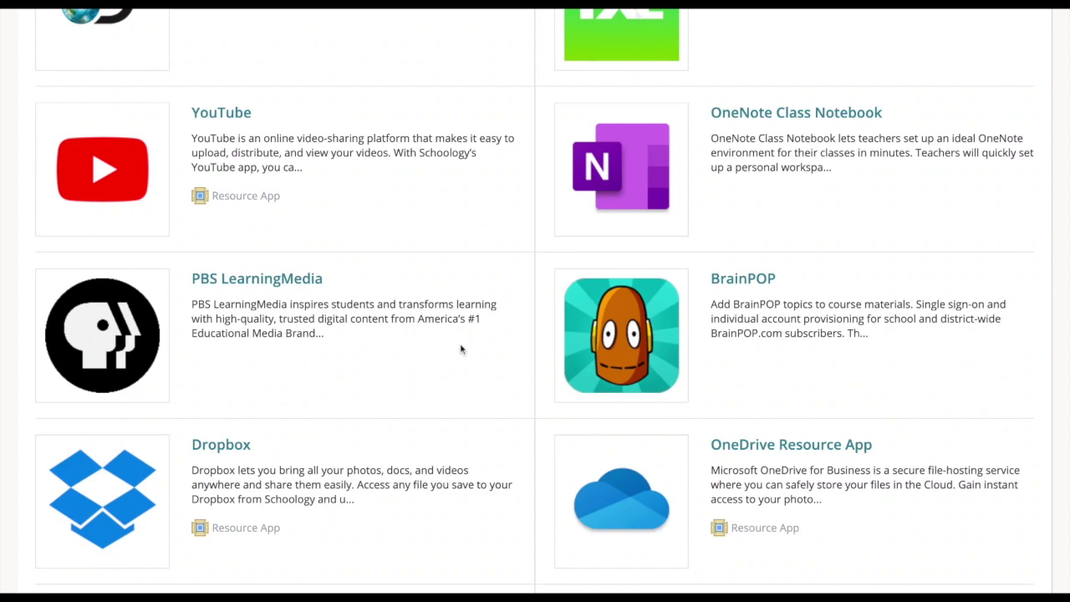
scroll(469, 350, down, 2)
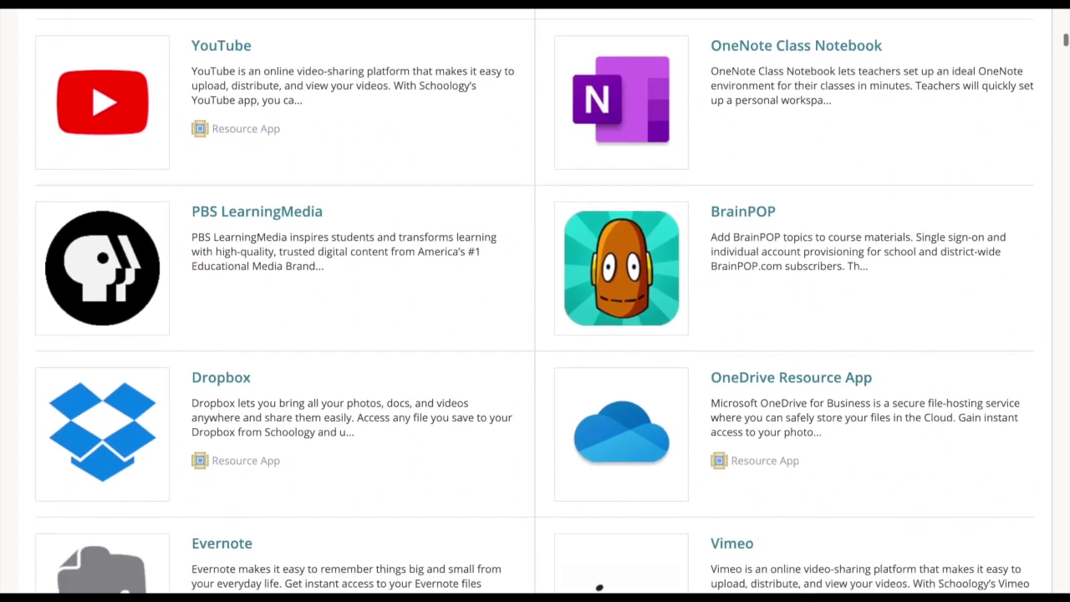
scroll(535, 301, down, 4)
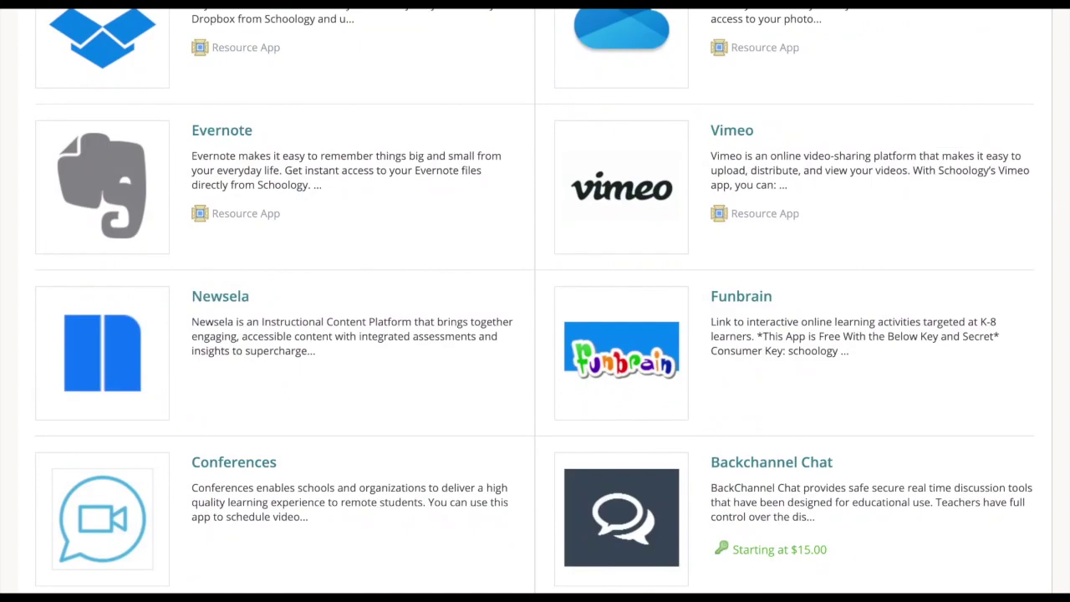
scroll(485, 337, down, 1)
scroll(485, 337, up, 2)
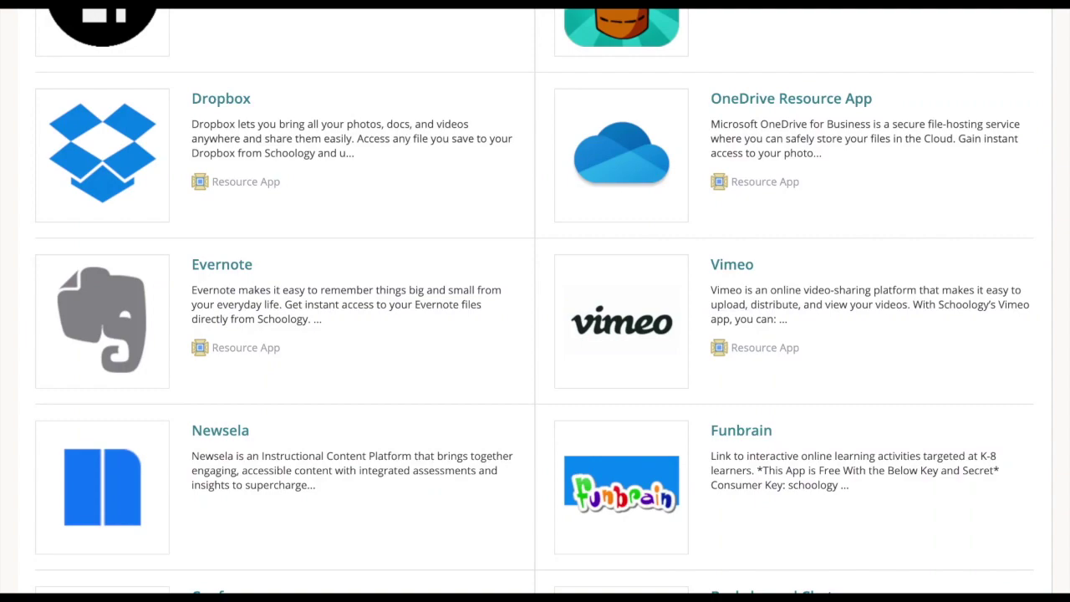
scroll(602, 370, down, 15)
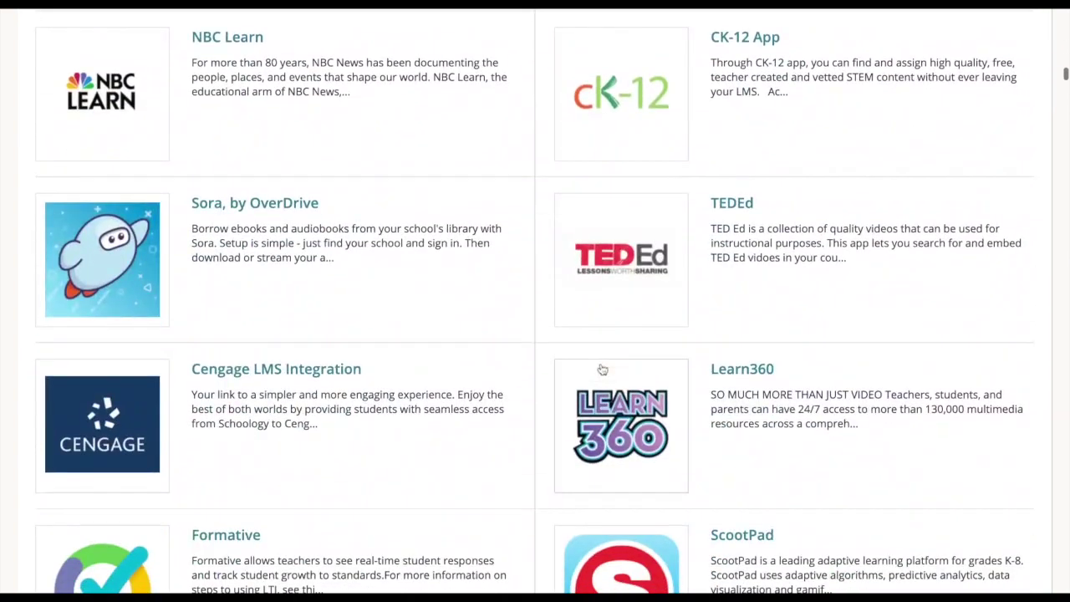
scroll(602, 370, down, 11)
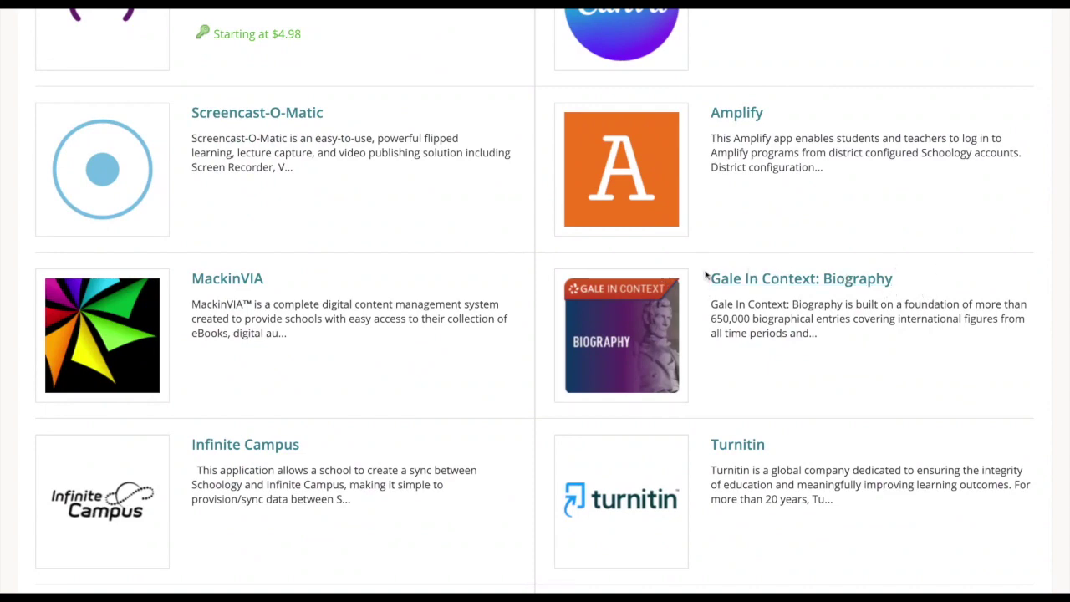
scroll(625, 374, down, 2)
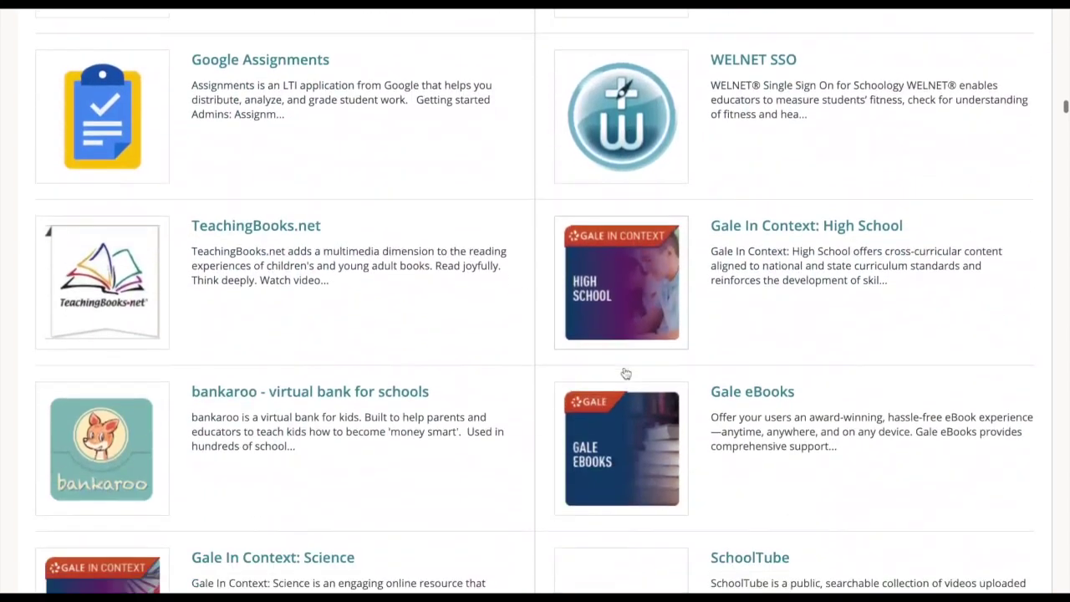
scroll(625, 373, down, 3)
scroll(625, 375, up, 7)
scroll(631, 368, down, 1)
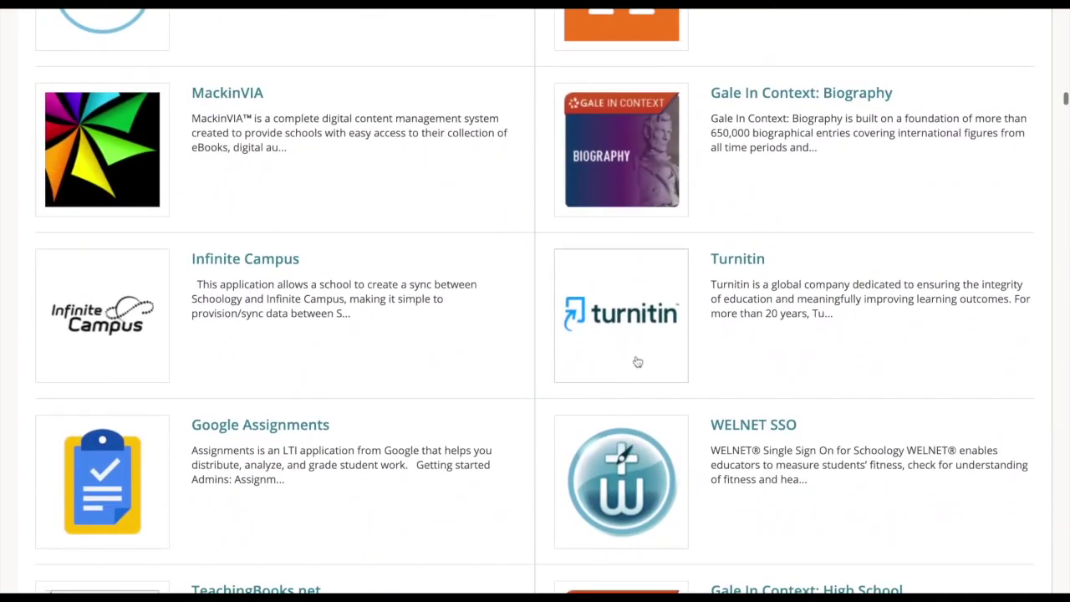
scroll(751, 358, down, 4)
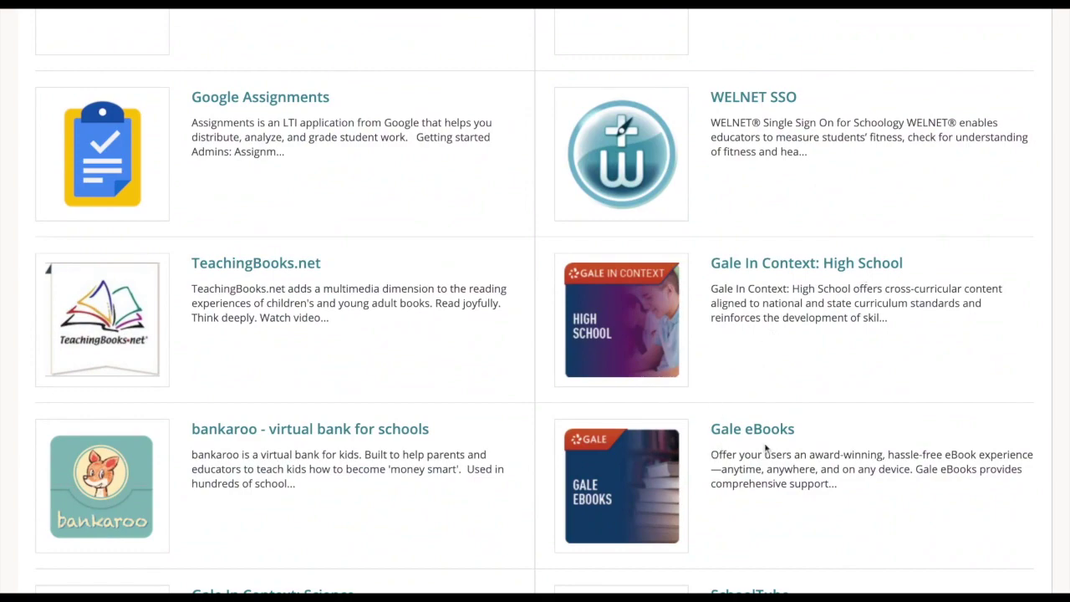
scroll(765, 449, down, 7)
scroll(764, 449, up, 1)
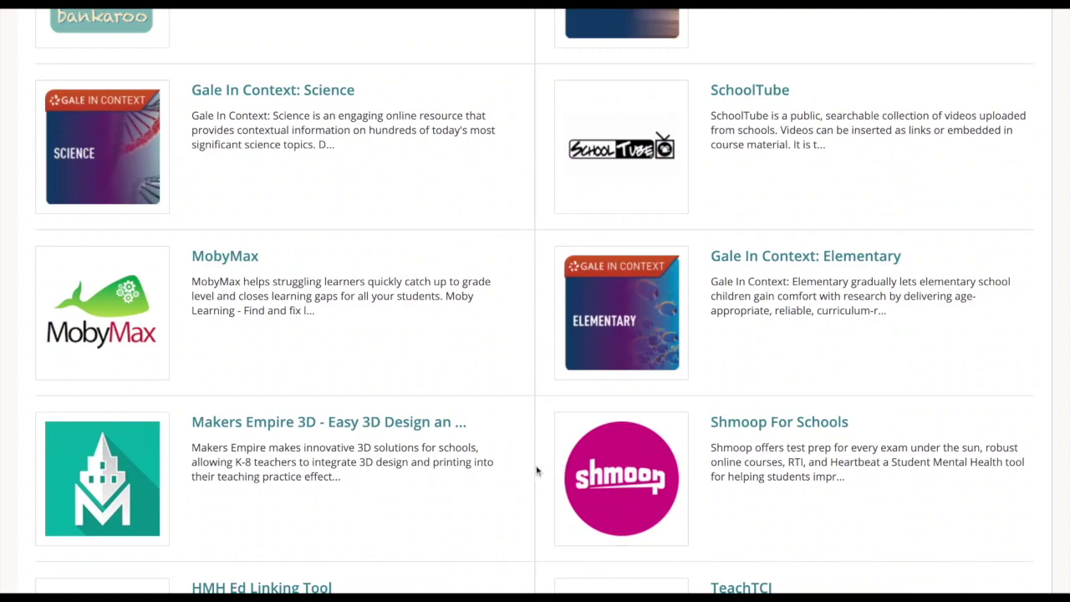
scroll(537, 471, up, 10)
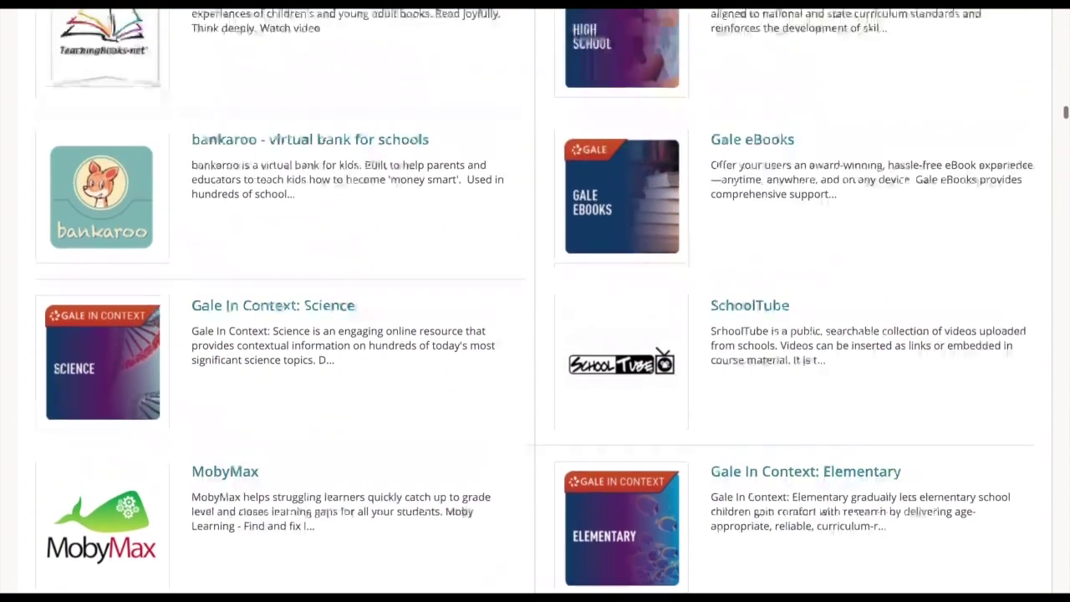
scroll(535, 301, up, 12)
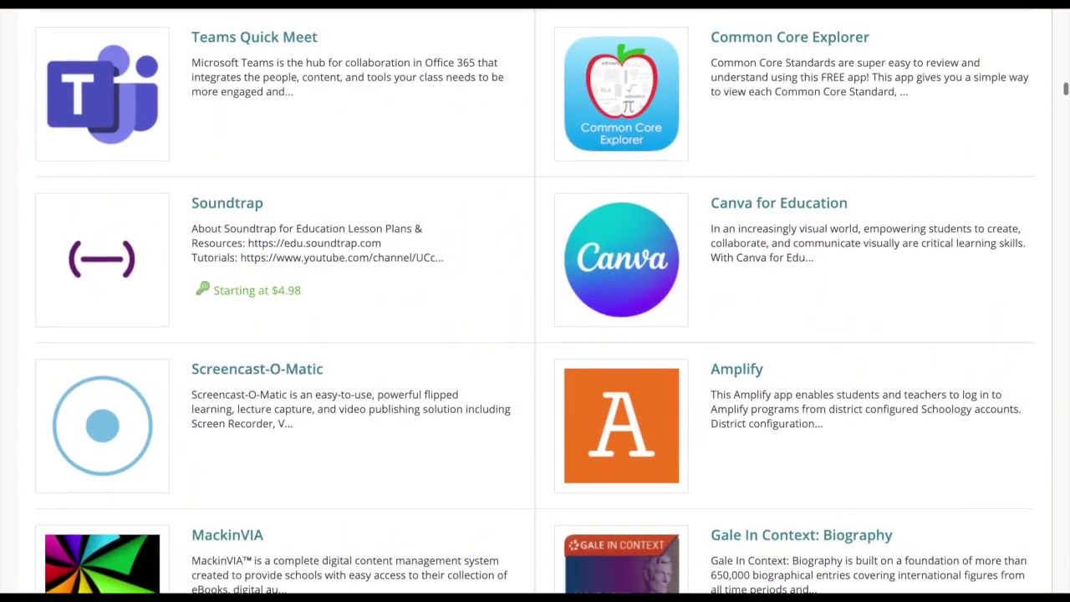
scroll(536, 302, up, 15)
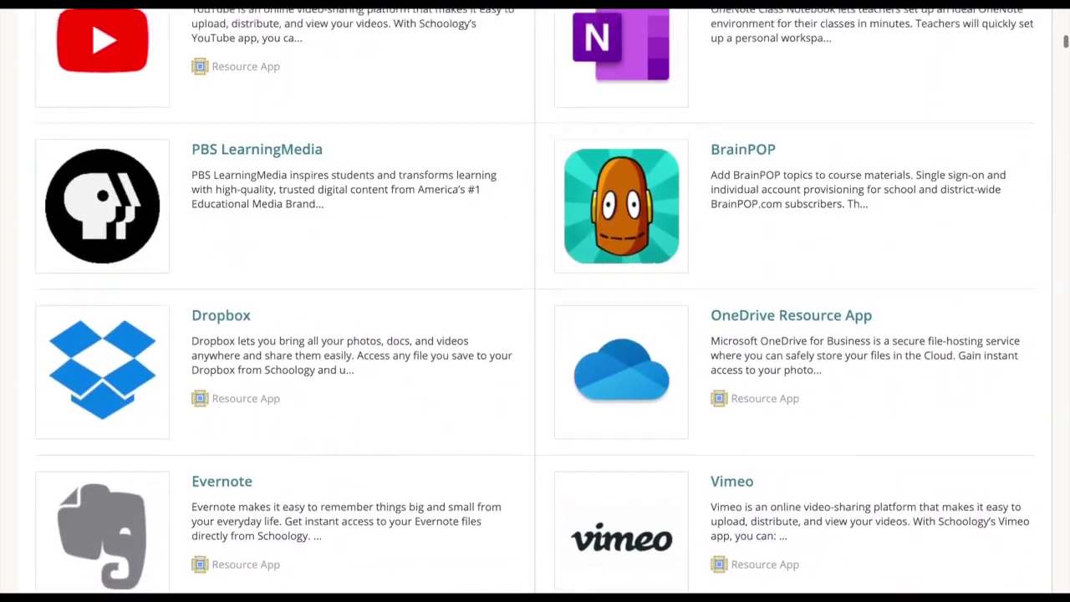
scroll(536, 301, down, 5)
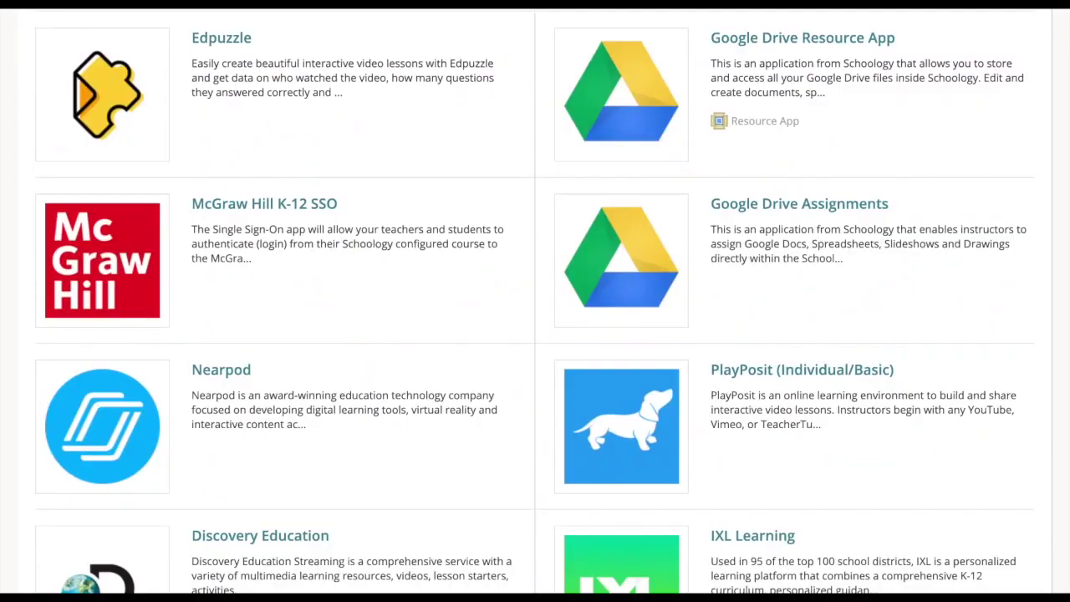
scroll(535, 302, down, 8)
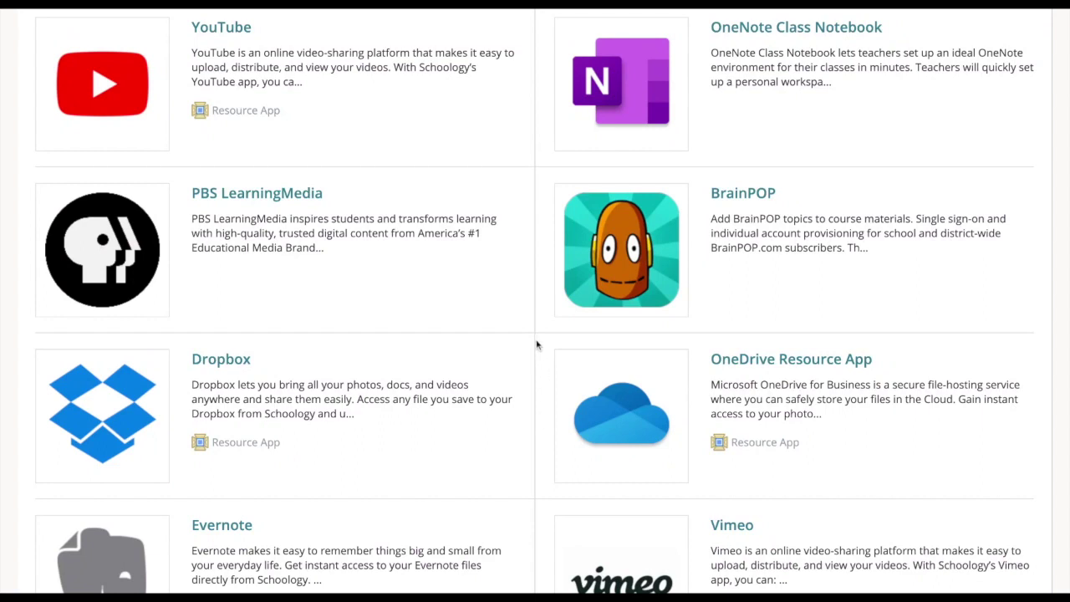
scroll(519, 420, up, 15)
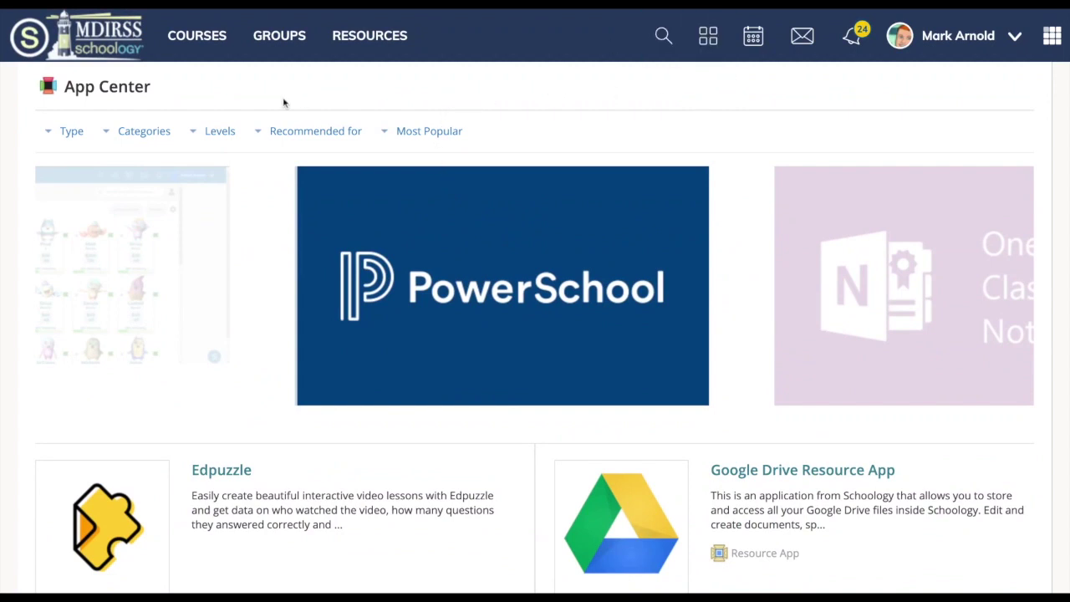
View Google Drive files under Resources > Apps, then switch to the Courses list
click(369, 43)
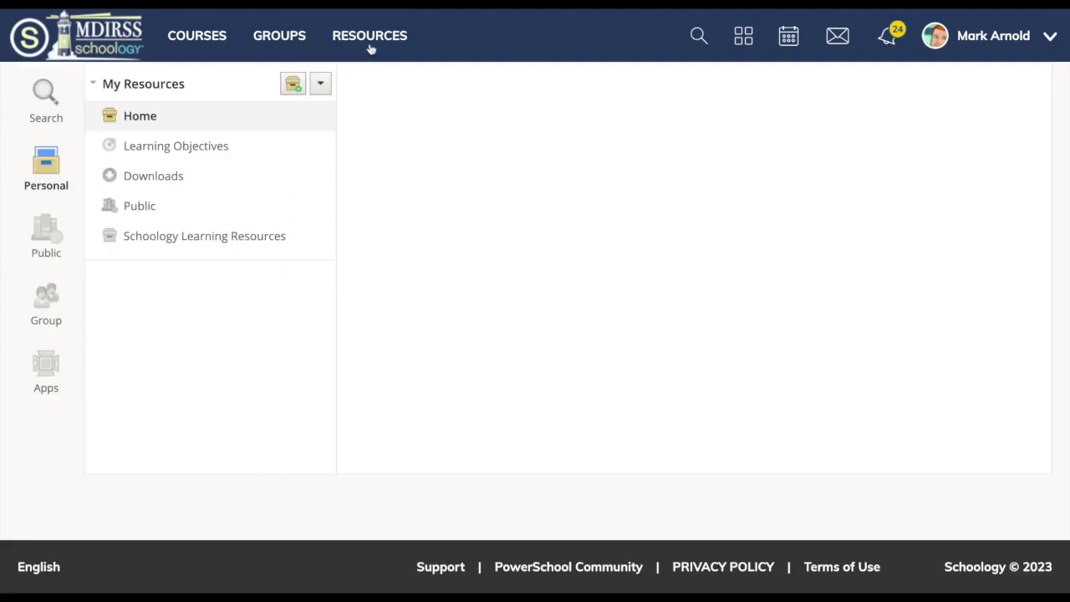
click(46, 387)
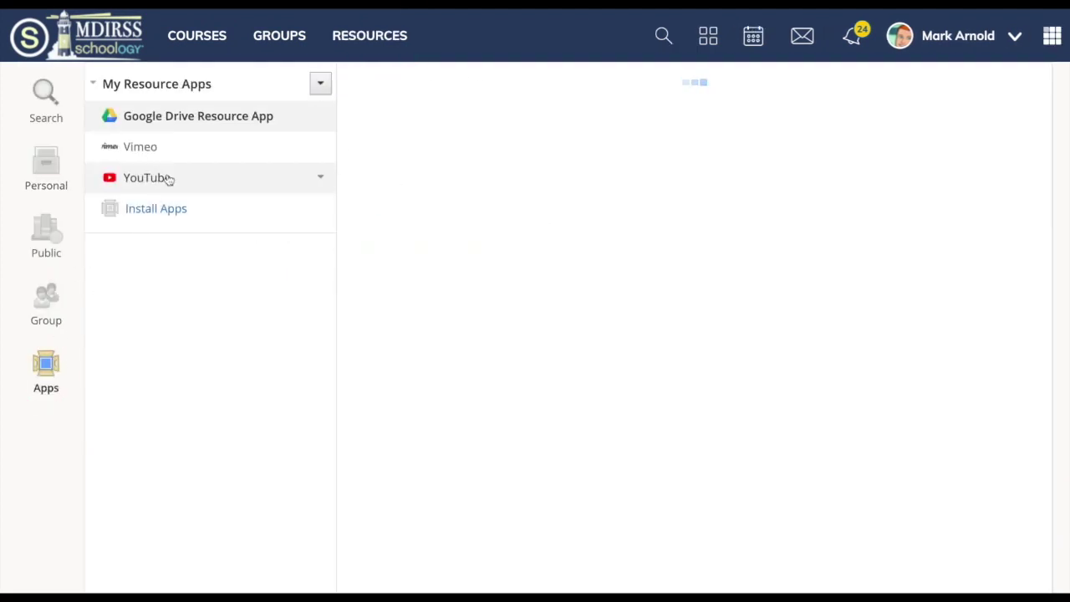
click(139, 119)
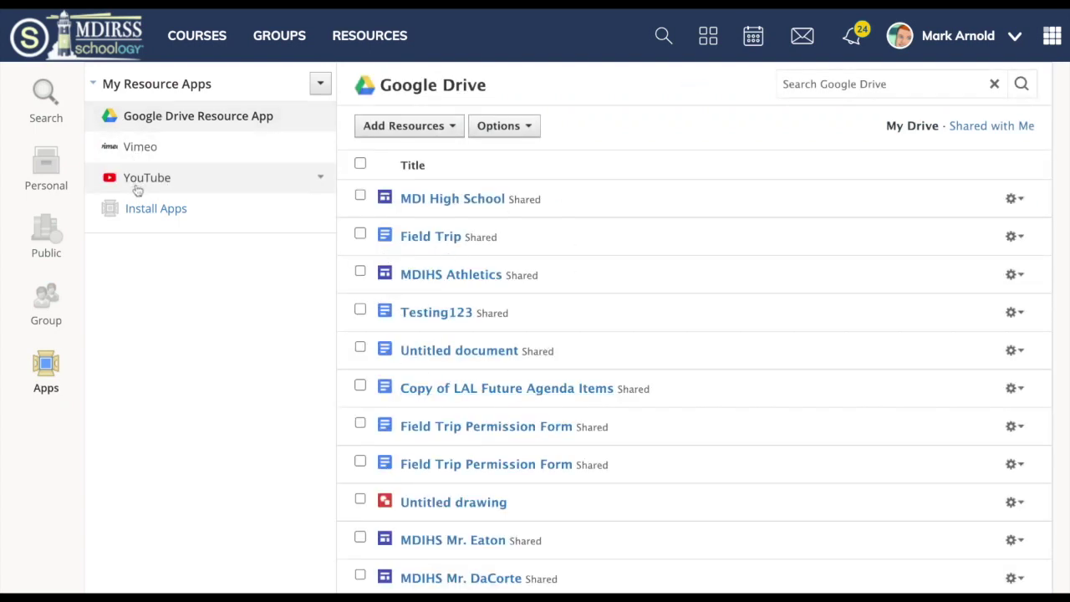
click(201, 40)
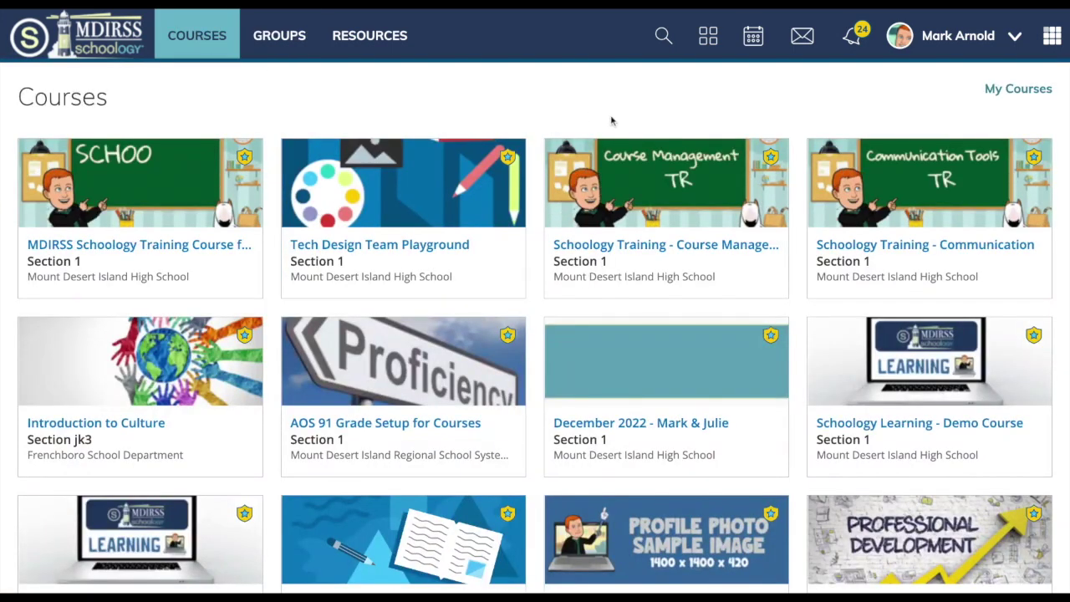
In the Schoology Learning - Demo Course, start a new assignment from Add Materials, which offers Google Drive Assignments
click(901, 423)
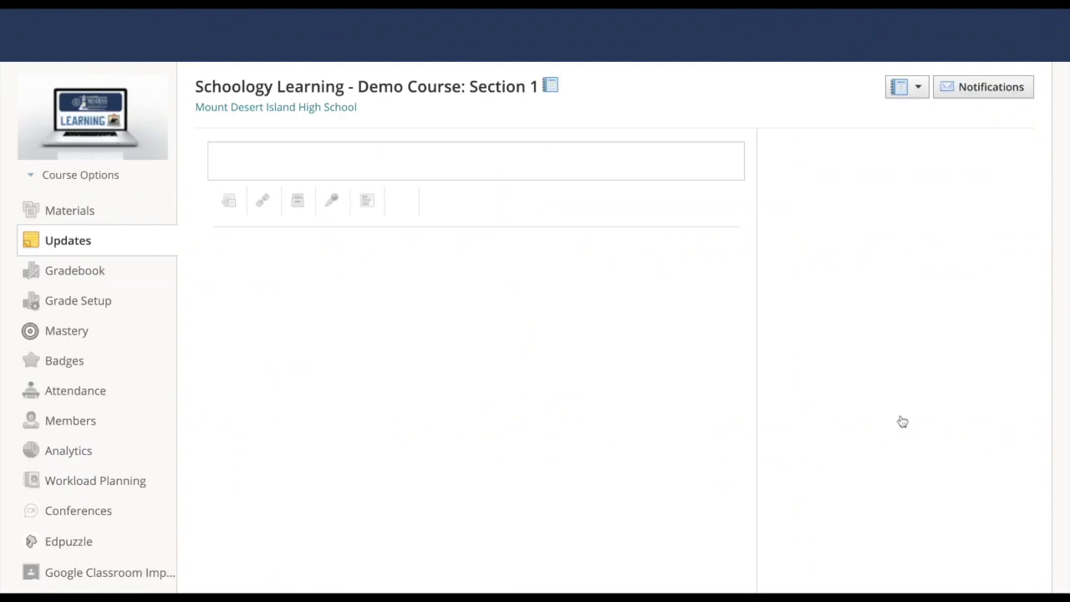
click(273, 150)
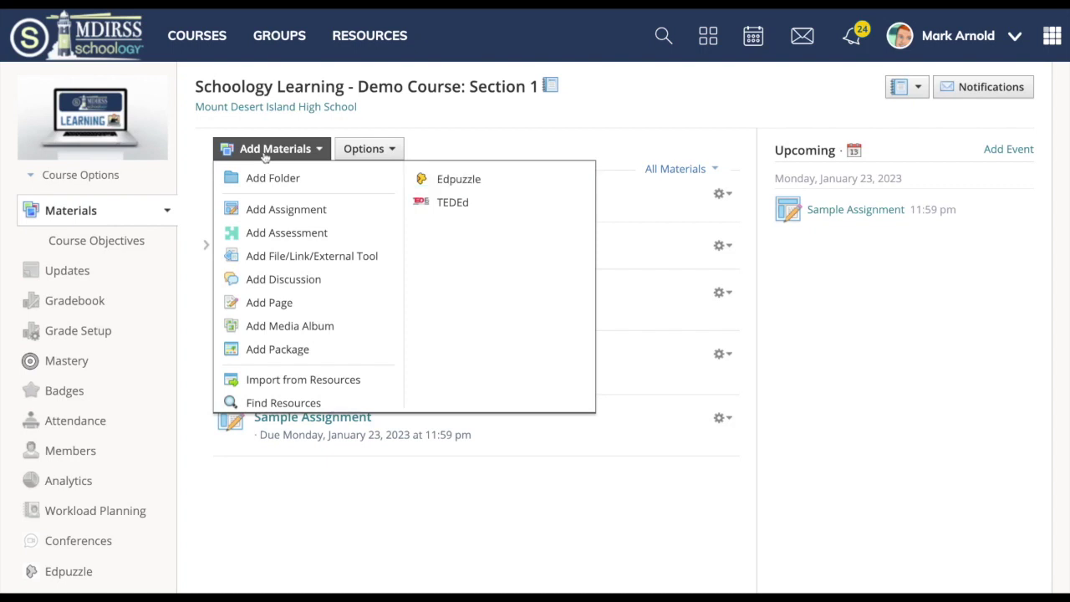
click(286, 209)
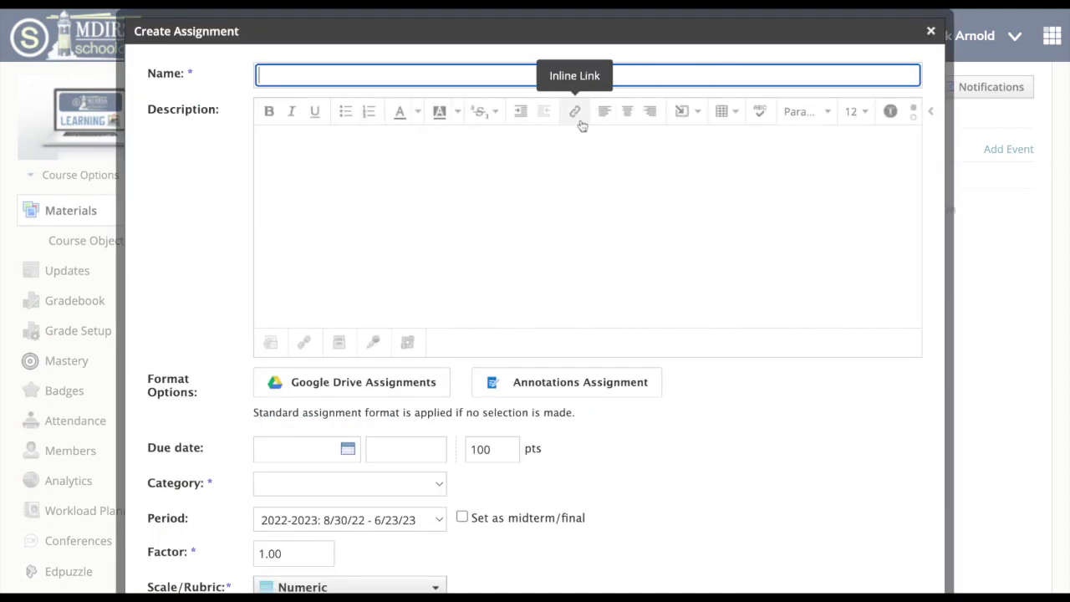
Check the description's Insert Content list for the Google Drive Resource App, then dismiss it
click(684, 112)
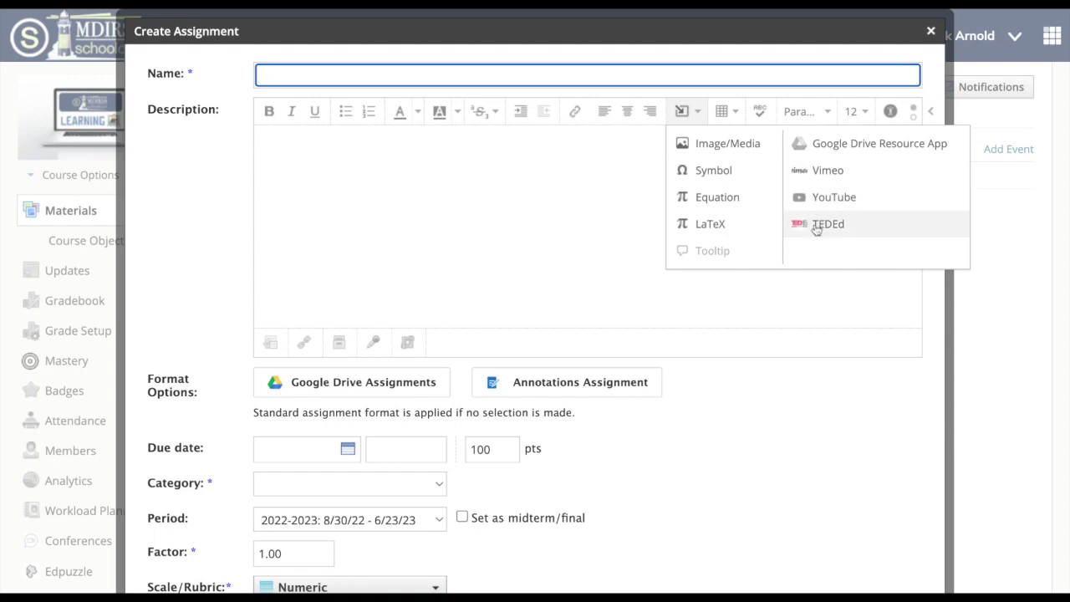
click(507, 291)
Close the new assignment without saving it
click(927, 33)
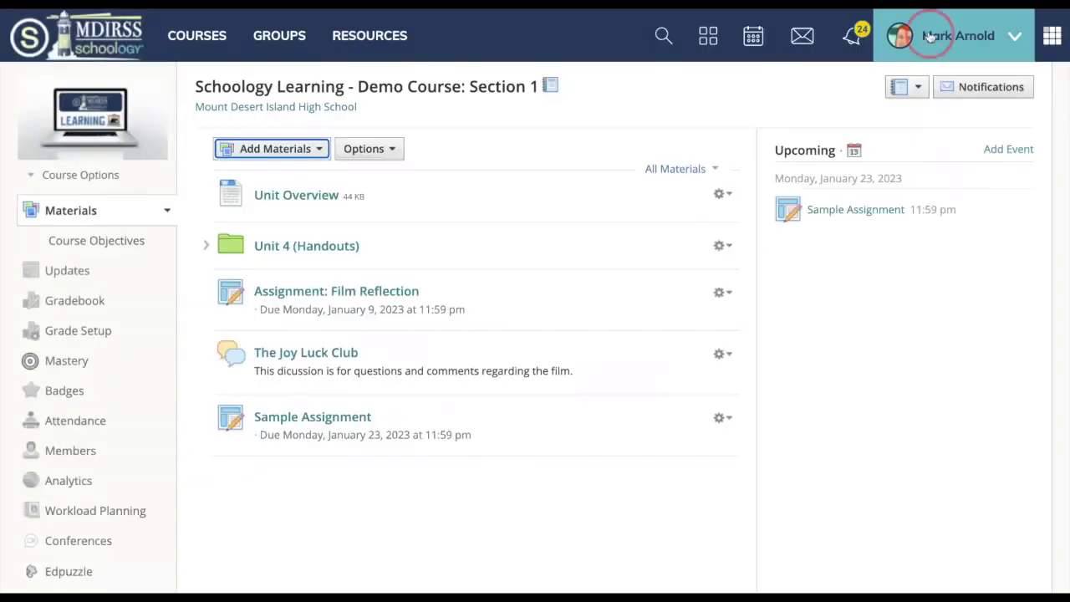
scroll(94, 426, down, 2)
scroll(94, 429, down, 1)
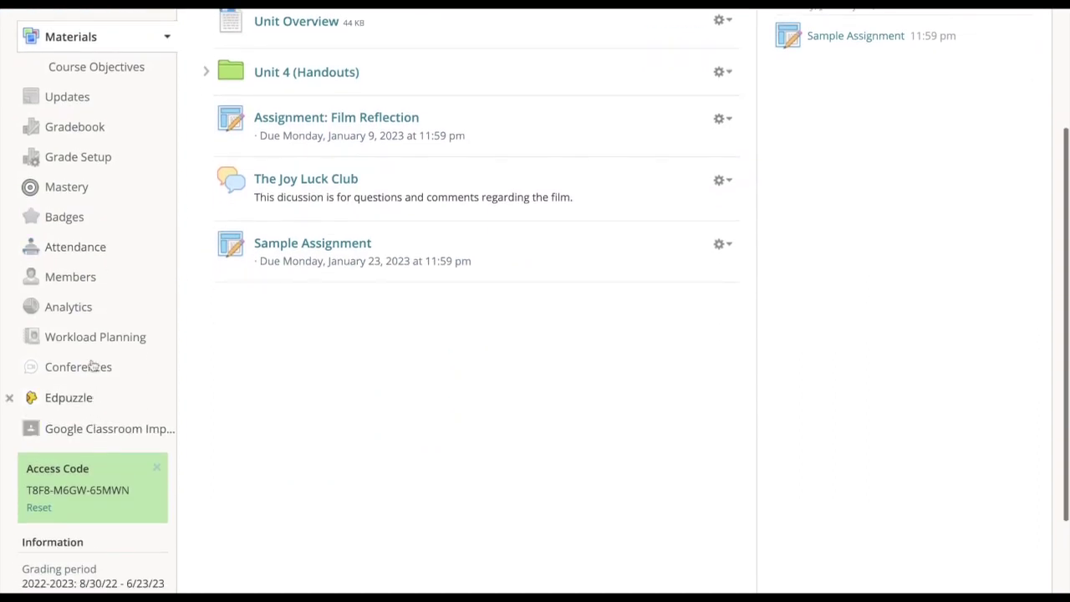
Uninstall the Edpuzzle app from Demo Course: Section 1
click(10, 400)
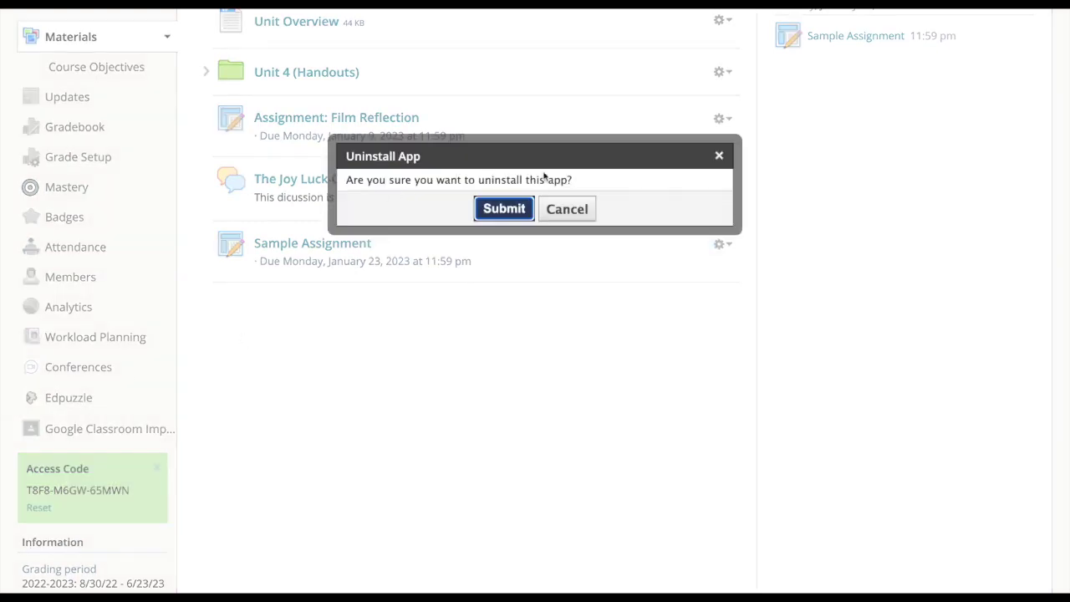
click(504, 209)
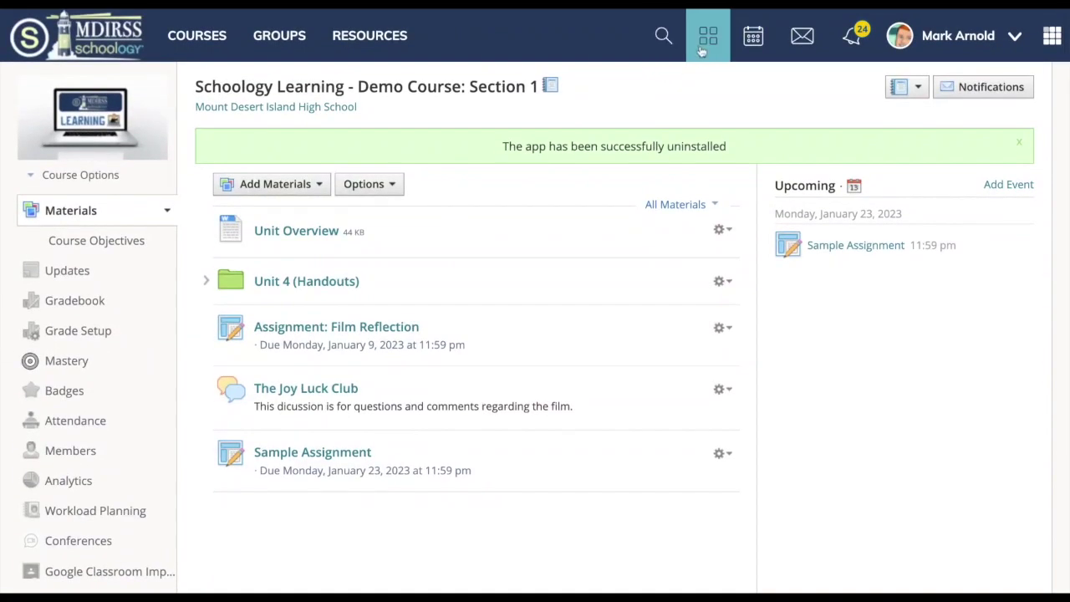
click(708, 35)
Browse the App Center catalogue of apps such as OpenEd Assessments, Equatio, LockDown Browser and MathType
click(592, 171)
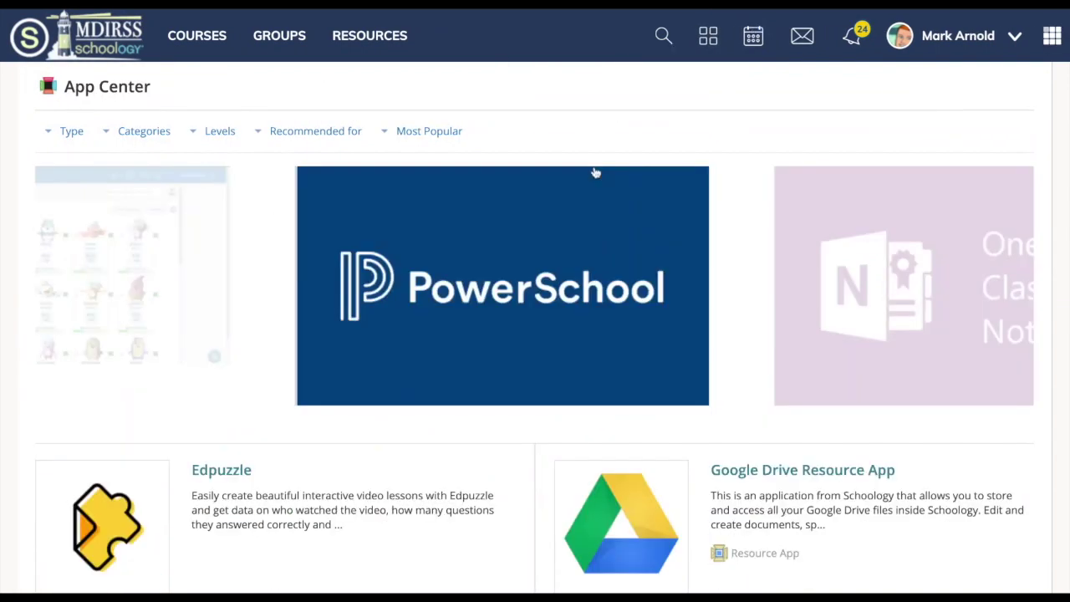
scroll(526, 496, down, 4)
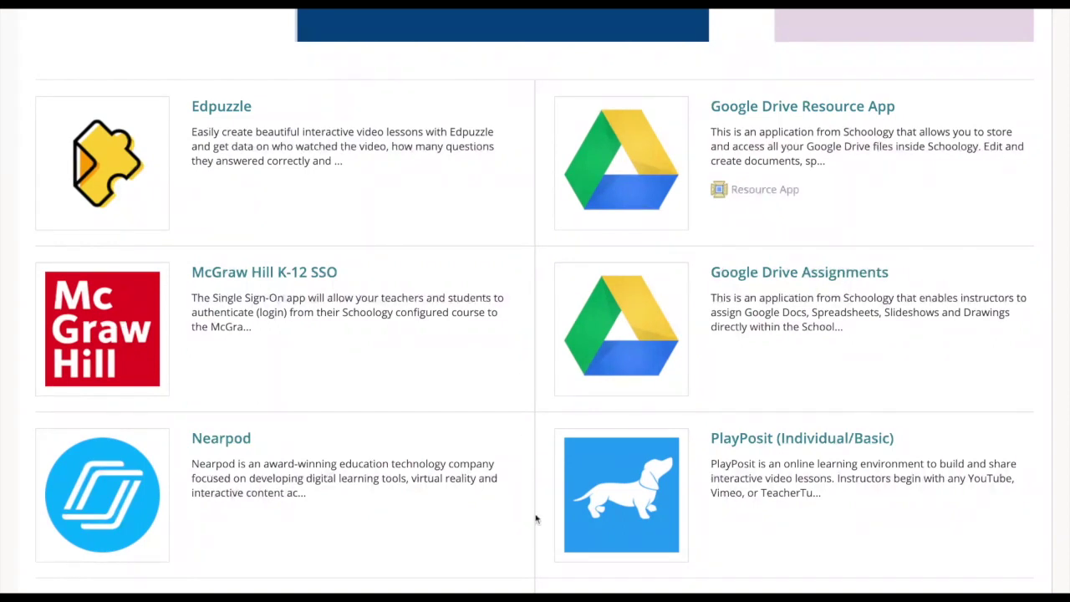
scroll(536, 520, down, 9)
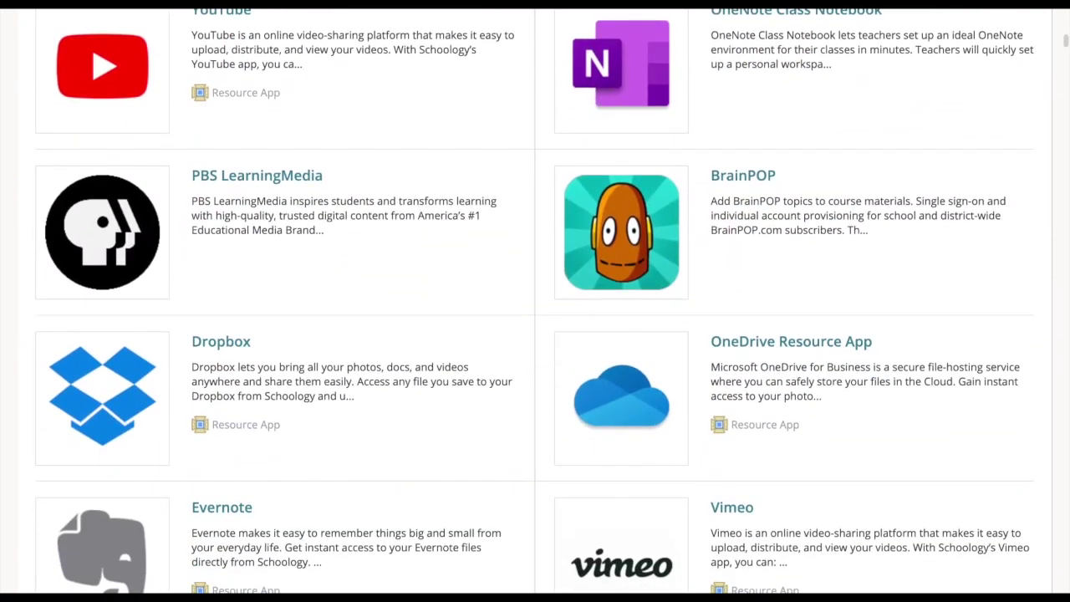
scroll(535, 301, down, 20)
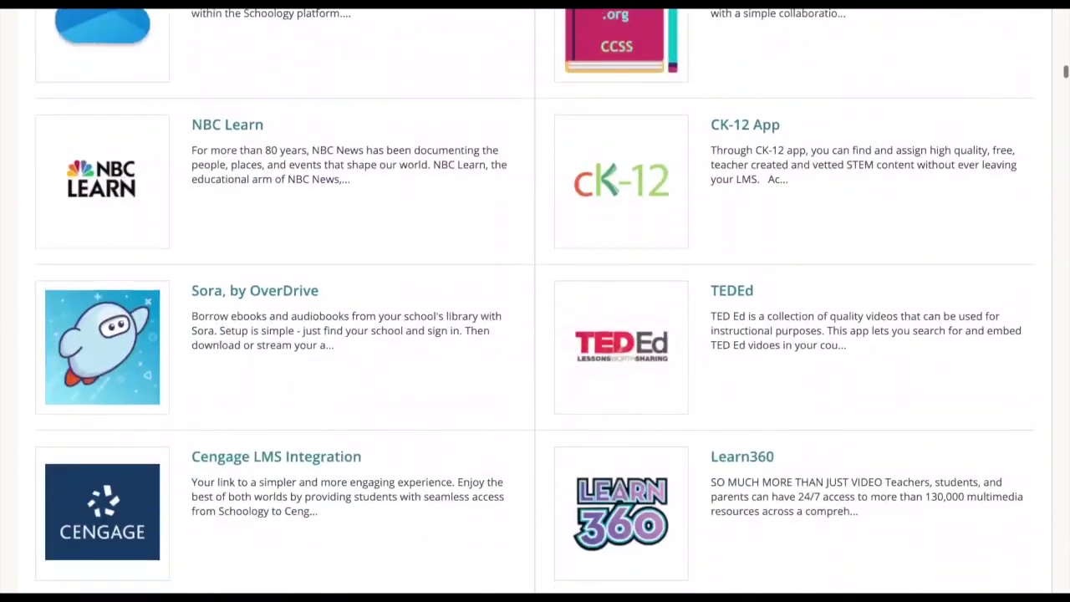
scroll(536, 301, down, 20)
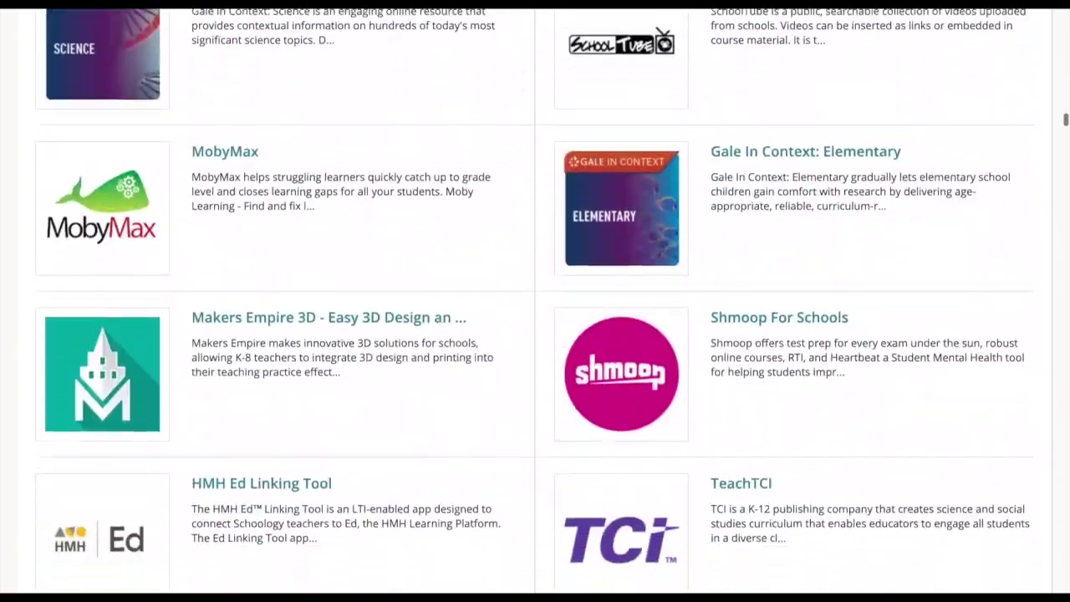
scroll(536, 301, down, 20)
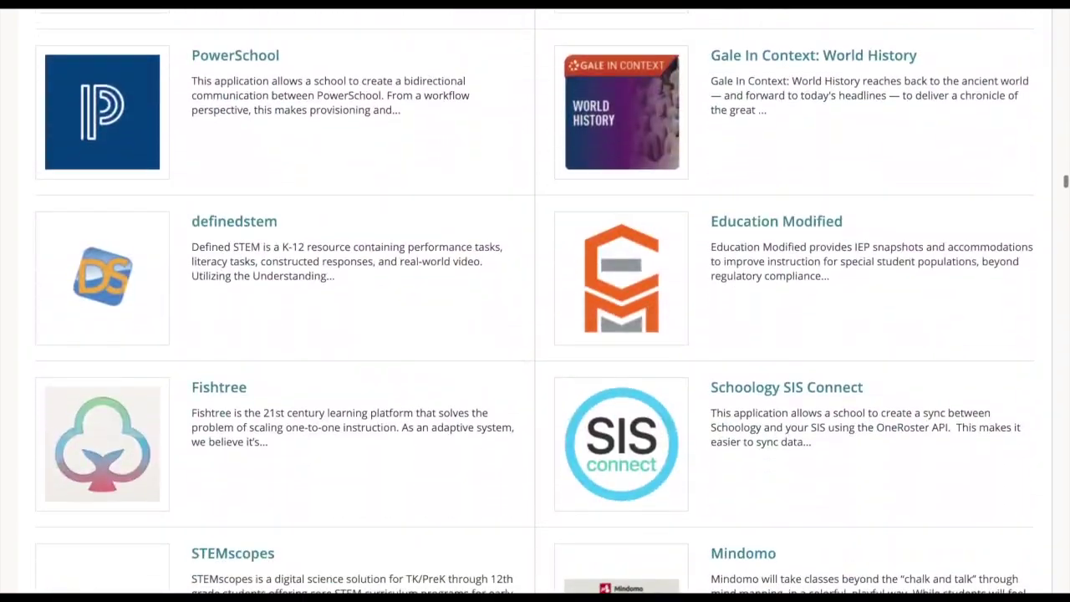
scroll(619, 149, up, 20)
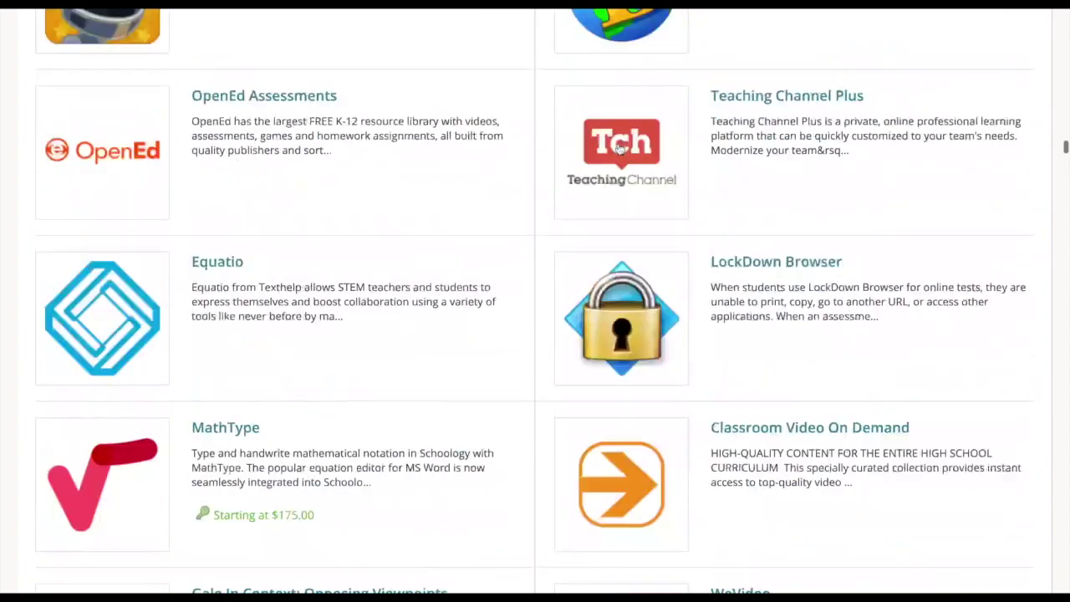
scroll(618, 149, up, 15)
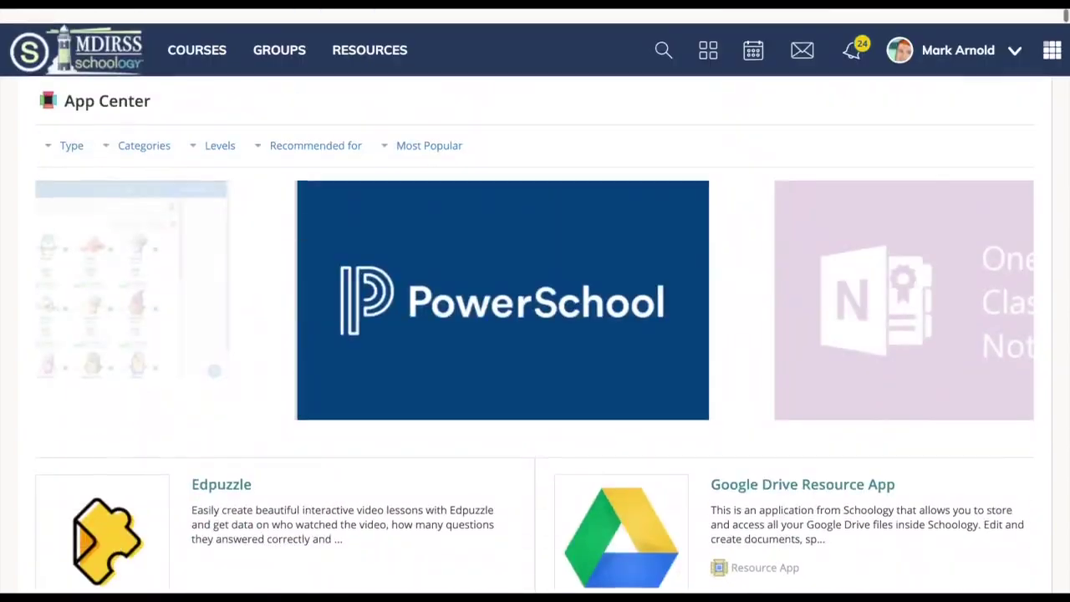